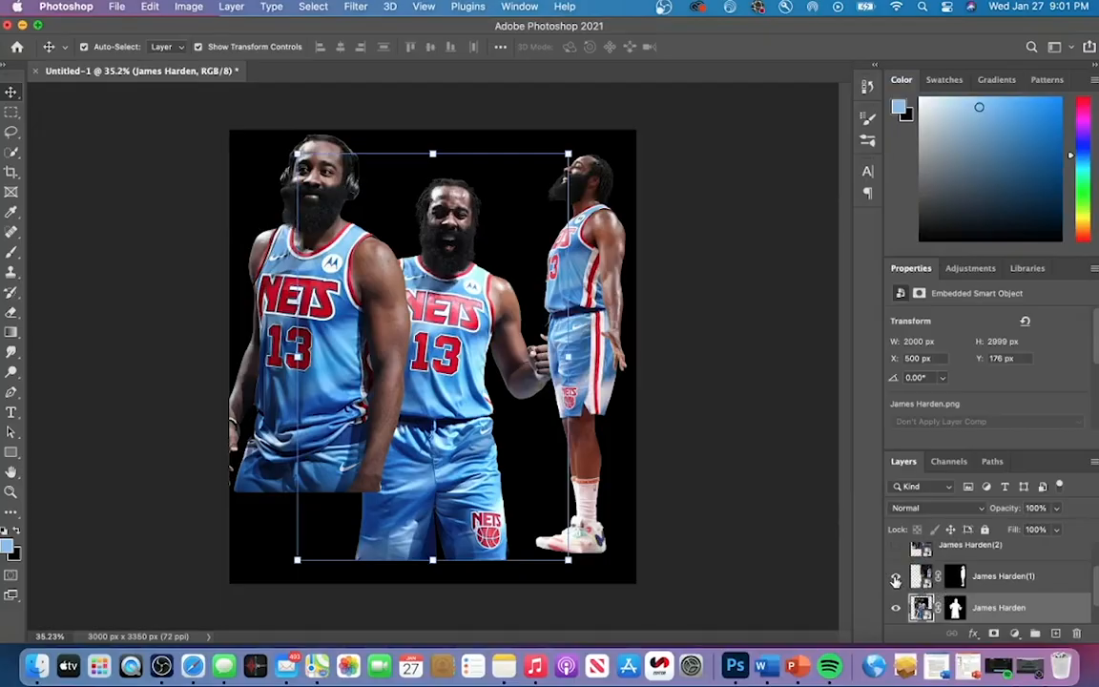
Hide the James Harden(1) layer and sharpen the James Harden layer with Unsharp Mask: amount 232%, radius 5.3 pixels, threshold 35.
{"action": "left_click", "coordinate": [895, 583]}
{"action": "scroll", "coordinate": [895, 578], "scroll_direction": "up", "scroll_amount": 1}
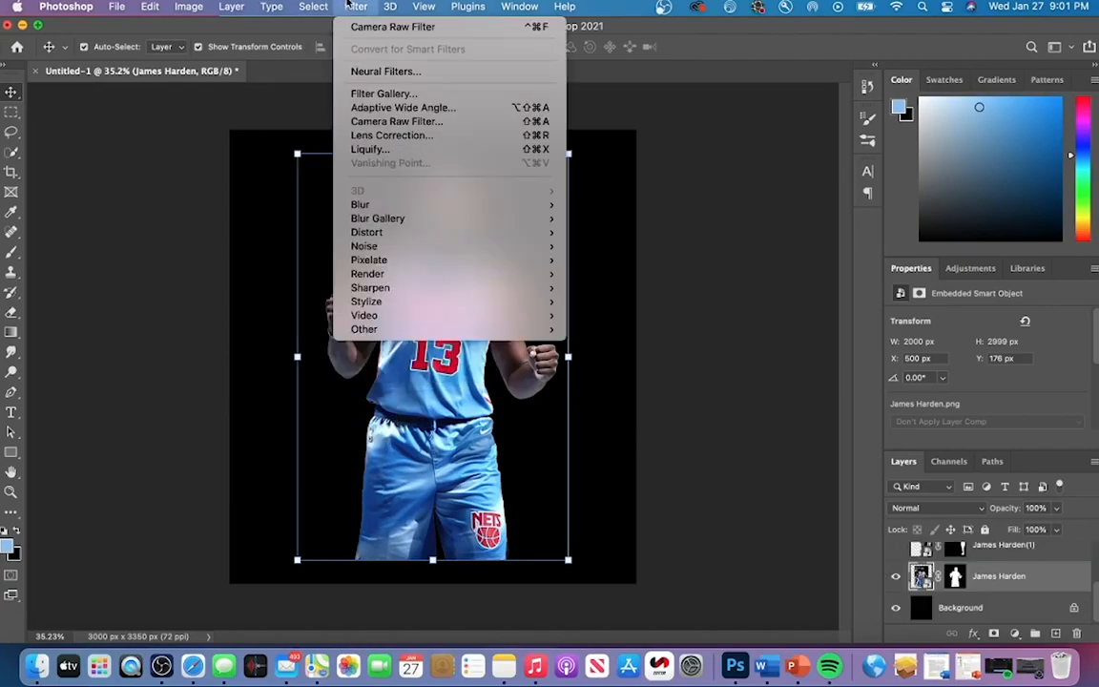
{"action": "mouse_move", "coordinate": [381, 287]}
{"action": "left_click", "coordinate": [631, 357]}
{"action": "left_click_drag", "start_coordinate": [632, 414], "coordinate": [658, 414]}
{"action": "left_click_drag", "start_coordinate": [715, 339], "coordinate": [734, 339]}
{"action": "left_click_drag", "start_coordinate": [650, 375], "coordinate": [617, 376]}
{"action": "left_click_drag", "start_coordinate": [732, 338], "coordinate": [739, 339]}
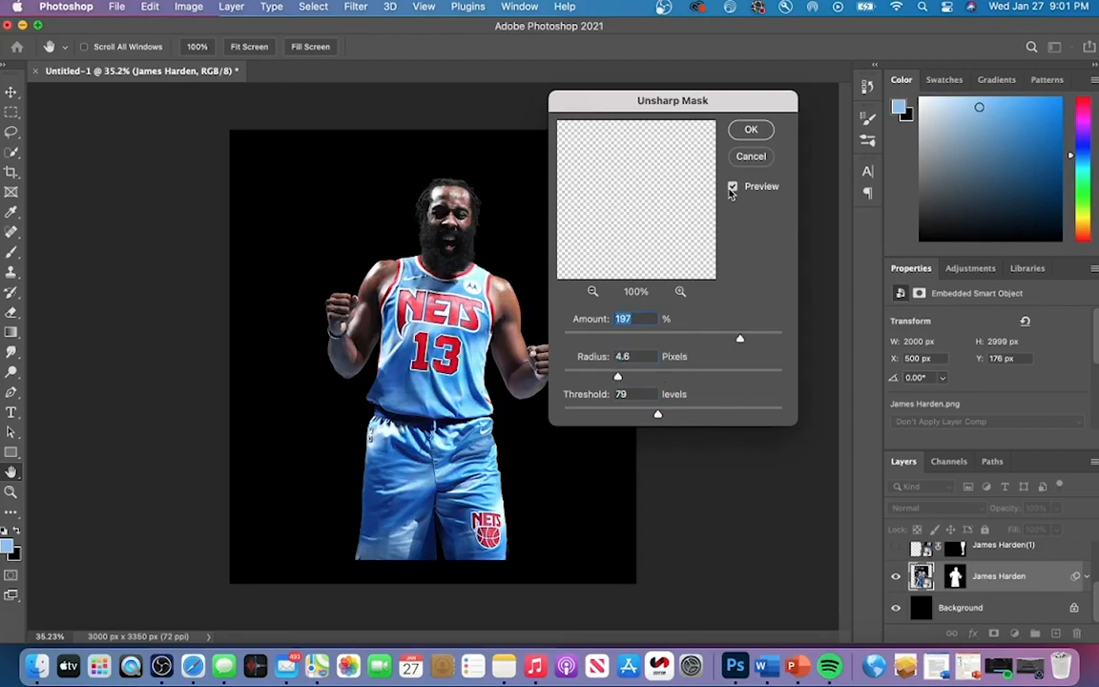
{"action": "left_click_drag", "start_coordinate": [619, 377], "coordinate": [625, 376]}
{"action": "left_click_drag", "start_coordinate": [786, 339], "coordinate": [749, 339]}
{"action": "left_click_drag", "start_coordinate": [657, 414], "coordinate": [596, 419]}
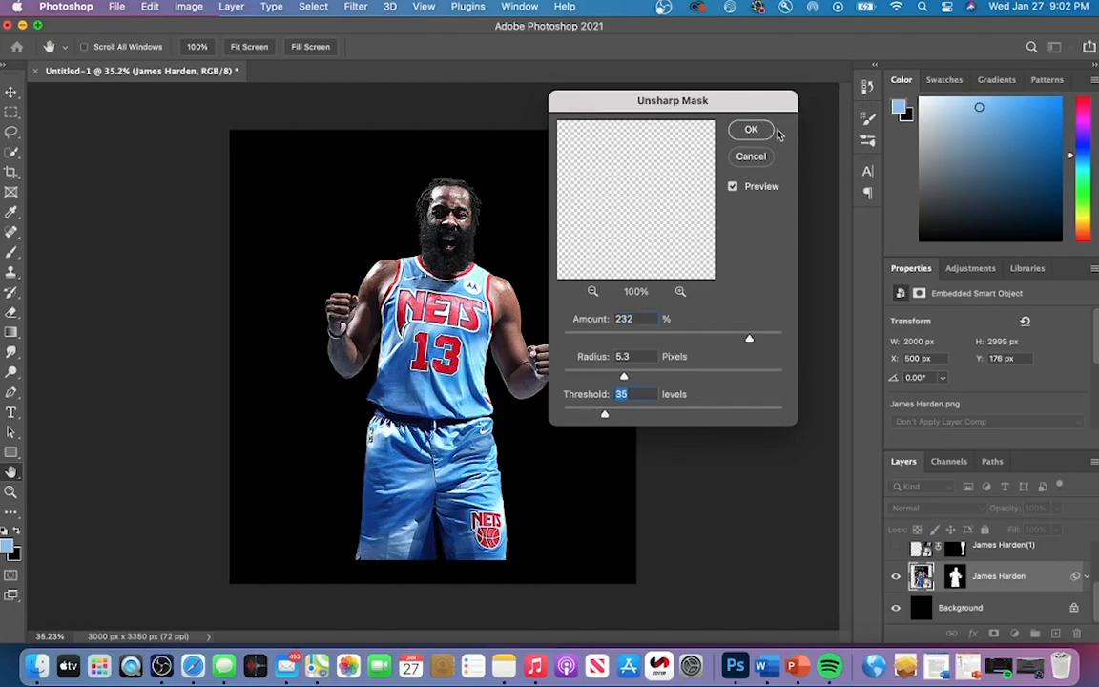
{"action": "left_click", "coordinate": [770, 133]}
Start a Camera Raw Filter on the James Harden layer with texture +86, clarity +42, dehaze +37, highlights -35 and contrast +13.
{"action": "left_click", "coordinate": [355, 7]}
{"action": "left_click", "coordinate": [408, 122]}
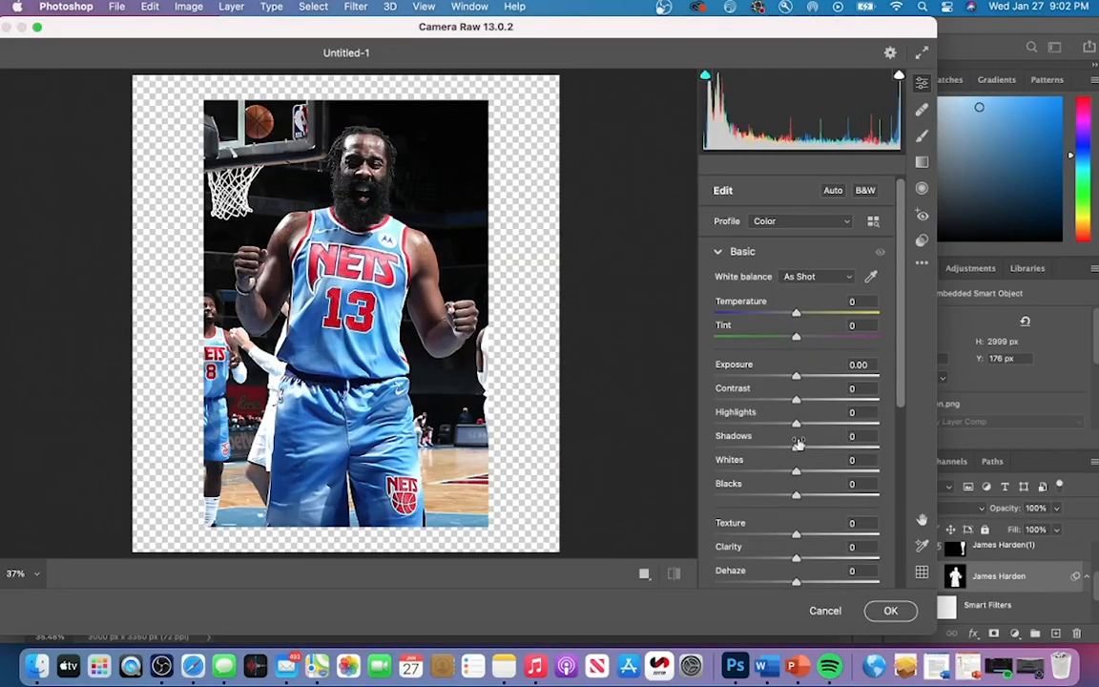
{"action": "left_click_drag", "start_coordinate": [794, 536], "coordinate": [875, 535]}
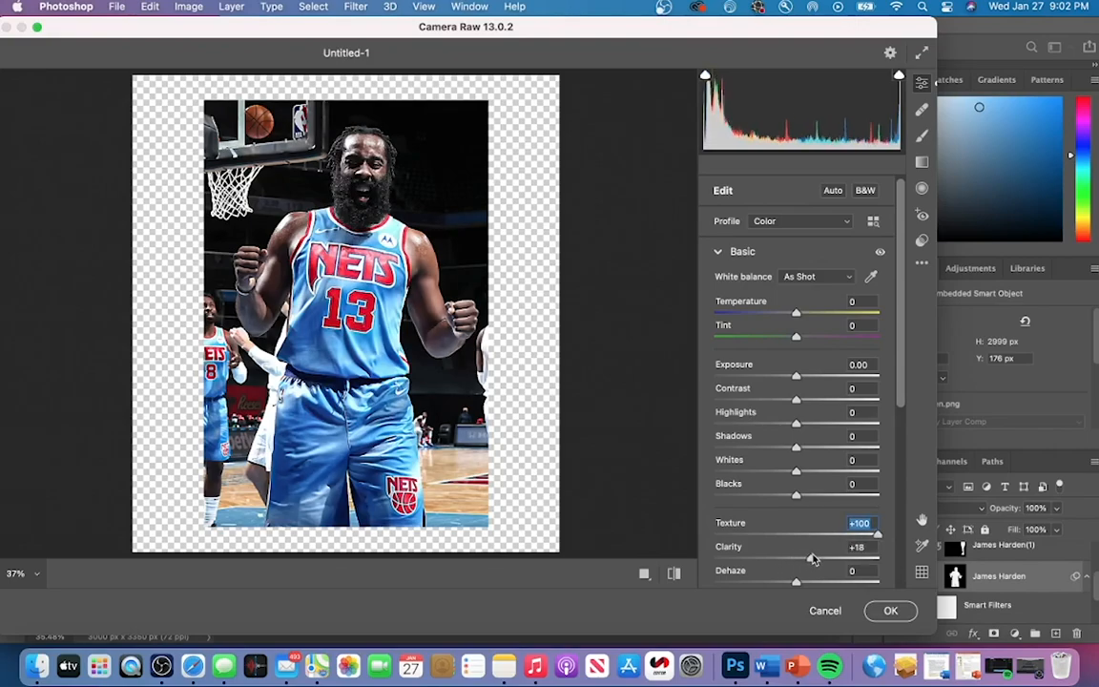
{"action": "left_click_drag", "start_coordinate": [796, 558], "coordinate": [826, 559]}
{"action": "scroll", "coordinate": [866, 540], "scroll_direction": "down", "scroll_amount": 1}
{"action": "scroll", "coordinate": [380, 325], "scroll_direction": "up", "scroll_amount": 5}
{"action": "scroll", "coordinate": [380, 326], "scroll_direction": "down", "scroll_amount": 5}
{"action": "left_click_drag", "start_coordinate": [796, 400], "coordinate": [807, 375]}
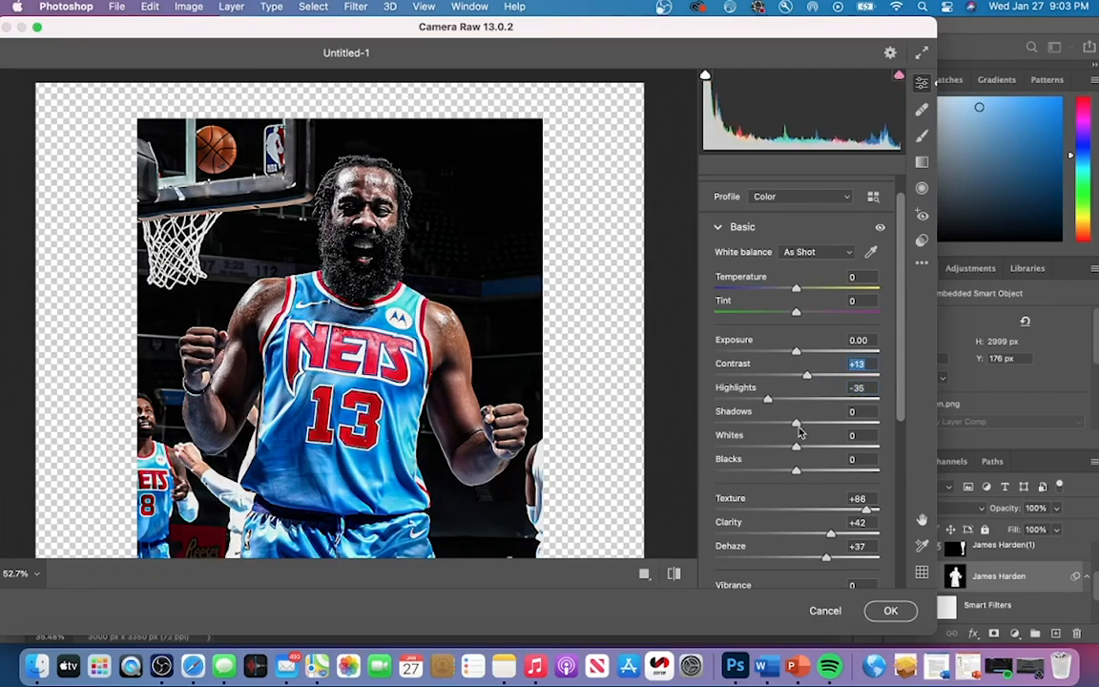
Adjust the shadows, whites and blacks, increase the clarity, and apply the Camera Raw Filter.
{"action": "left_click_drag", "start_coordinate": [790, 426], "coordinate": [822, 450]}
{"action": "scroll", "coordinate": [652, 442], "scroll_direction": "down", "scroll_amount": 5}
{"action": "scroll", "coordinate": [652, 442], "scroll_direction": "up", "scroll_amount": 3}
{"action": "mouse_move", "coordinate": [830, 532]}
{"action": "left_mouse_down"}
{"action": "mouse_move", "coordinate": [878, 509]}
{"action": "mouse_move", "coordinate": [849, 535]}
{"action": "left_mouse_up"}
{"action": "left_click_drag", "start_coordinate": [799, 469], "coordinate": [836, 471]}
{"action": "left_click", "coordinate": [897, 614]}
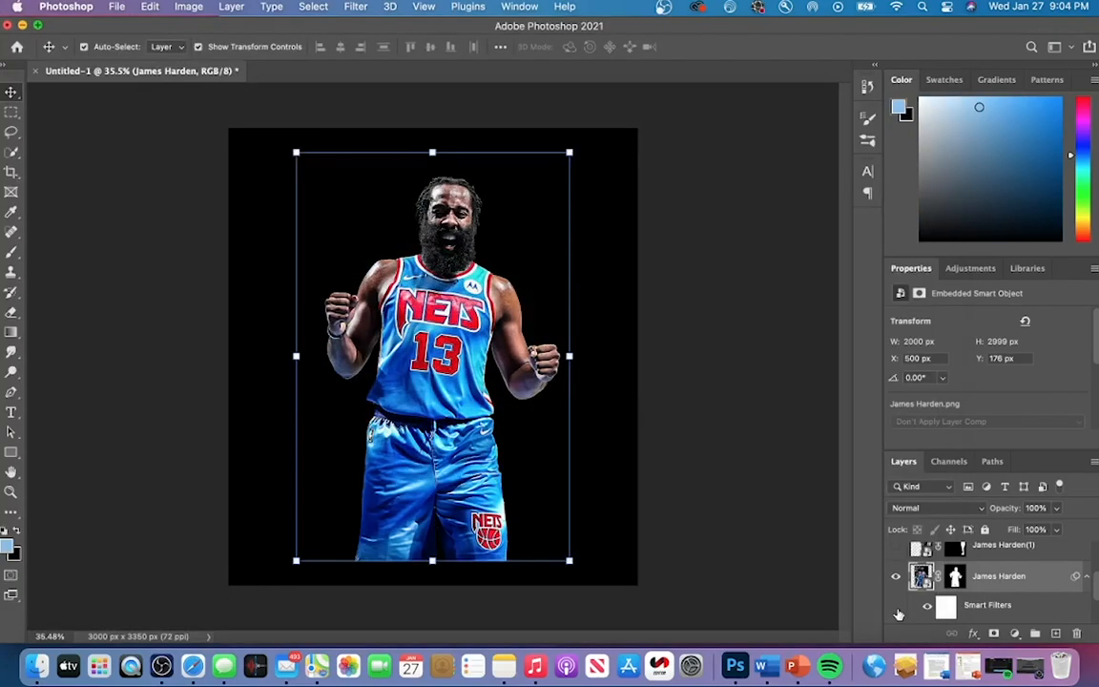
Toggle the James Harden layer's Smart Filters off and on to compare the cutout before and after.
{"action": "scroll", "coordinate": [603, 446], "scroll_direction": "up", "scroll_amount": 3}
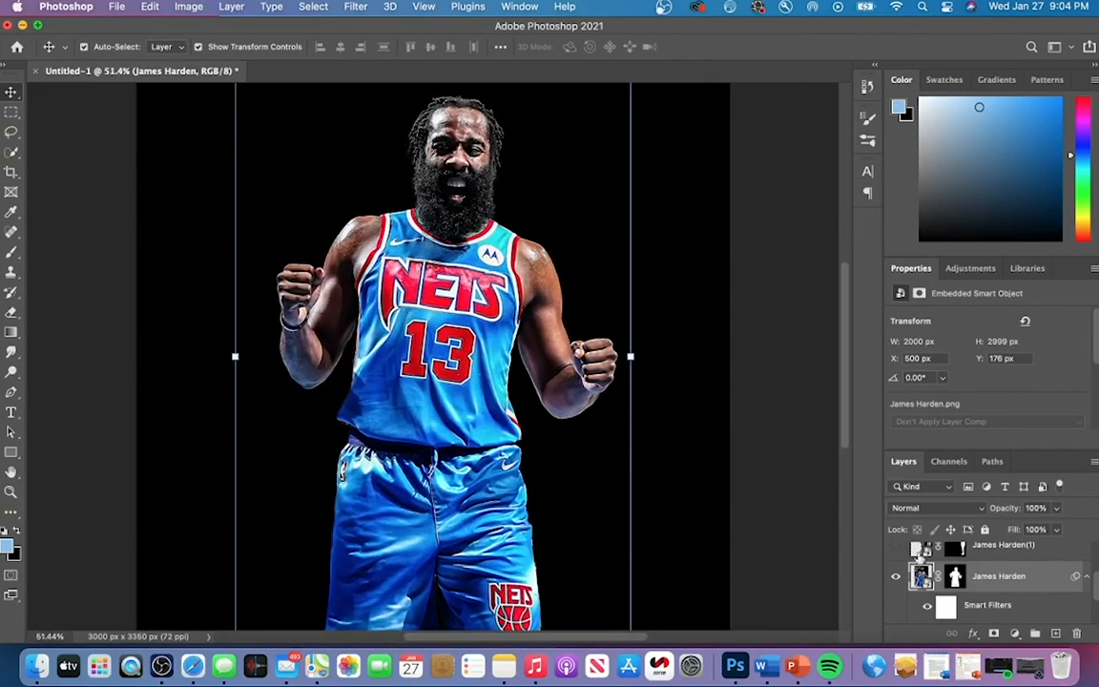
{"action": "scroll", "coordinate": [934, 577], "scroll_direction": "down", "scroll_amount": 1}
{"action": "left_click", "coordinate": [928, 574]}
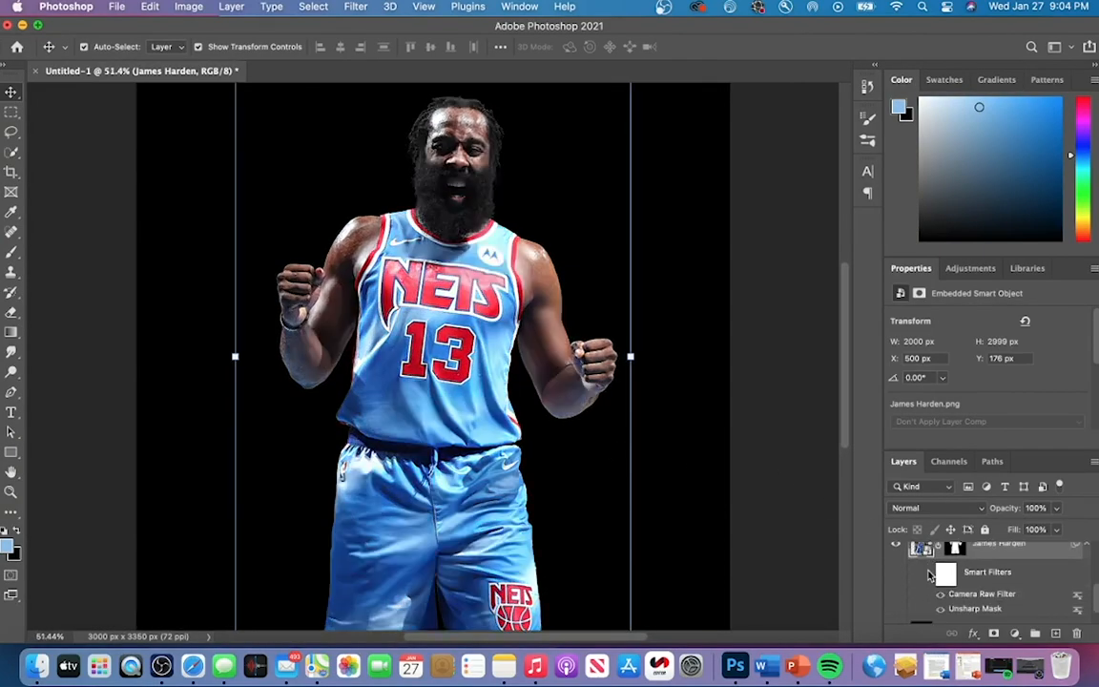
{"action": "left_click", "coordinate": [928, 574]}
{"action": "left_click", "coordinate": [927, 573]}
{"action": "left_click", "coordinate": [928, 573]}
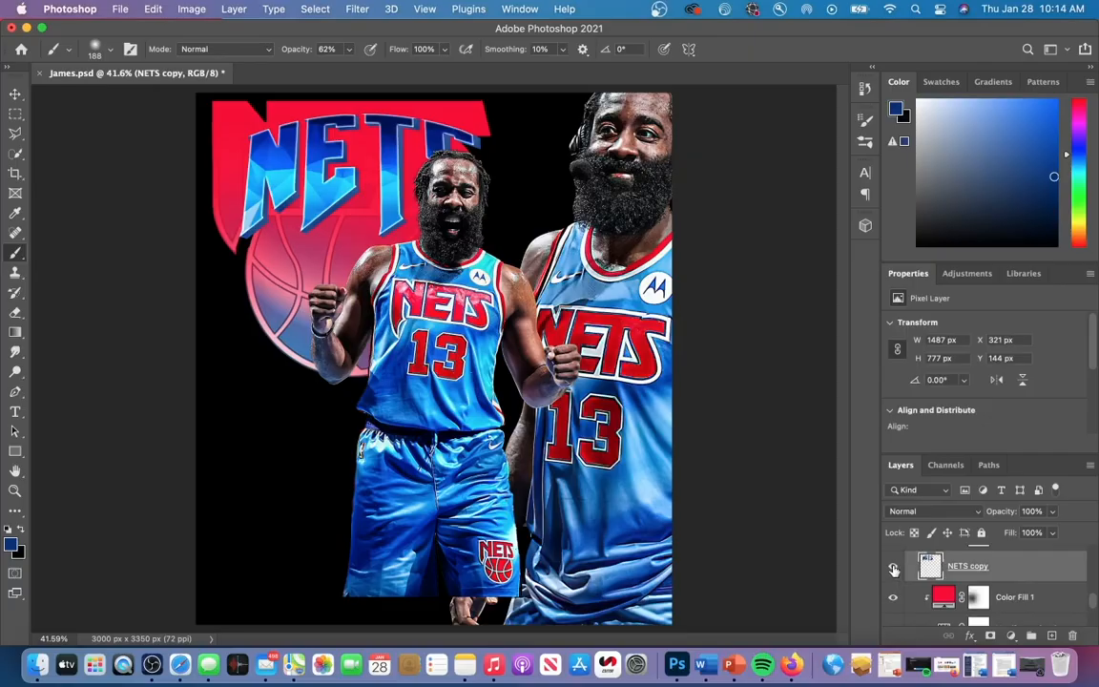
In James.psd, toggle the NETS copy layer's visibility to examine how it forms the depth of the lettering.
{"action": "left_click", "coordinate": [894, 569]}
{"action": "scroll", "coordinate": [411, 225], "scroll_direction": "up", "scroll_amount": 3}
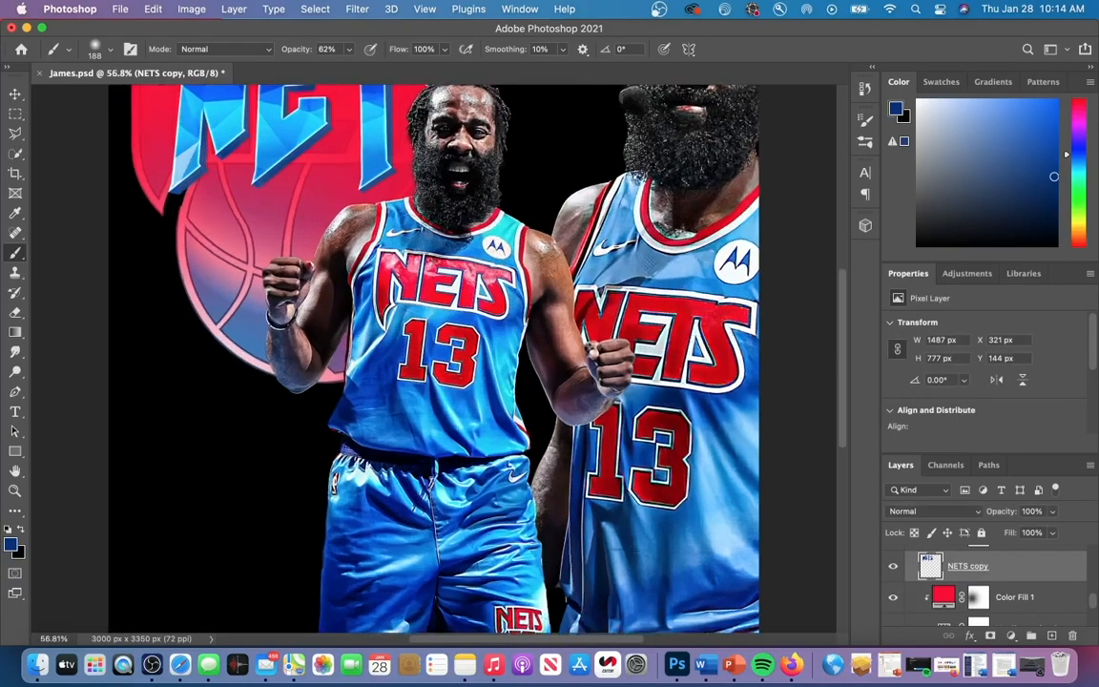
{"action": "scroll", "coordinate": [411, 224], "scroll_direction": "up", "scroll_amount": 5}
{"action": "scroll", "coordinate": [411, 226], "scroll_direction": "up", "scroll_amount": 3}
{"action": "scroll", "coordinate": [839, 526], "scroll_direction": "up", "scroll_amount": 5}
{"action": "scroll", "coordinate": [839, 525], "scroll_direction": "left", "scroll_amount": 2}
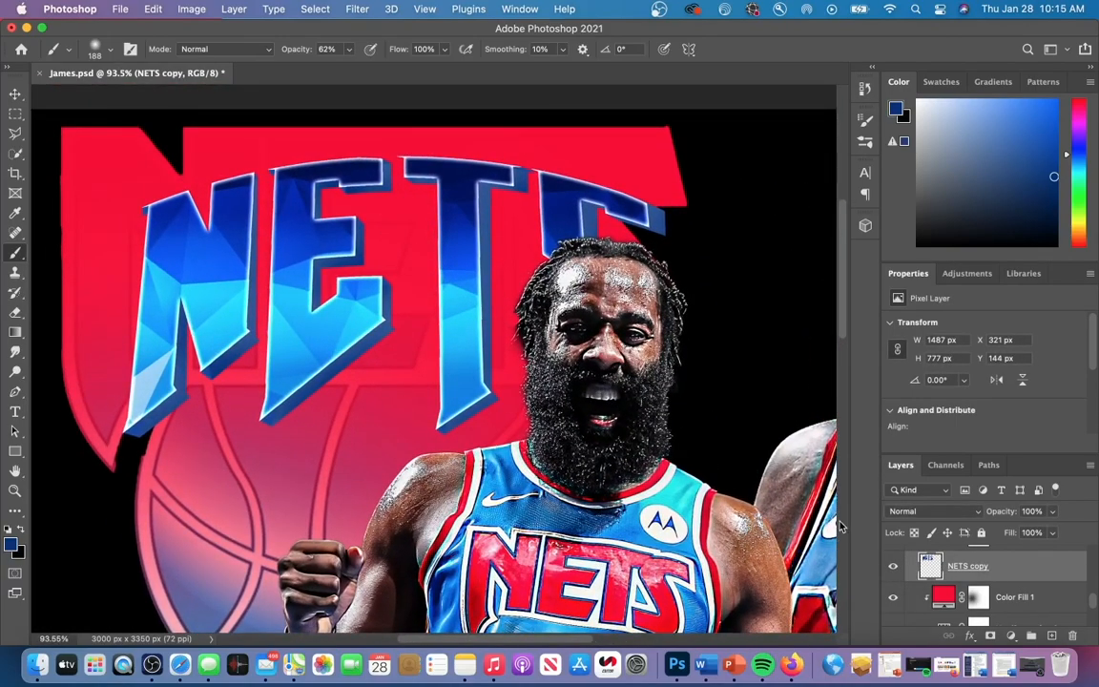
{"action": "left_click", "coordinate": [895, 570]}
{"action": "left_click", "coordinate": [894, 571]}
{"action": "scroll", "coordinate": [1020, 572], "scroll_direction": "up", "scroll_amount": 3}
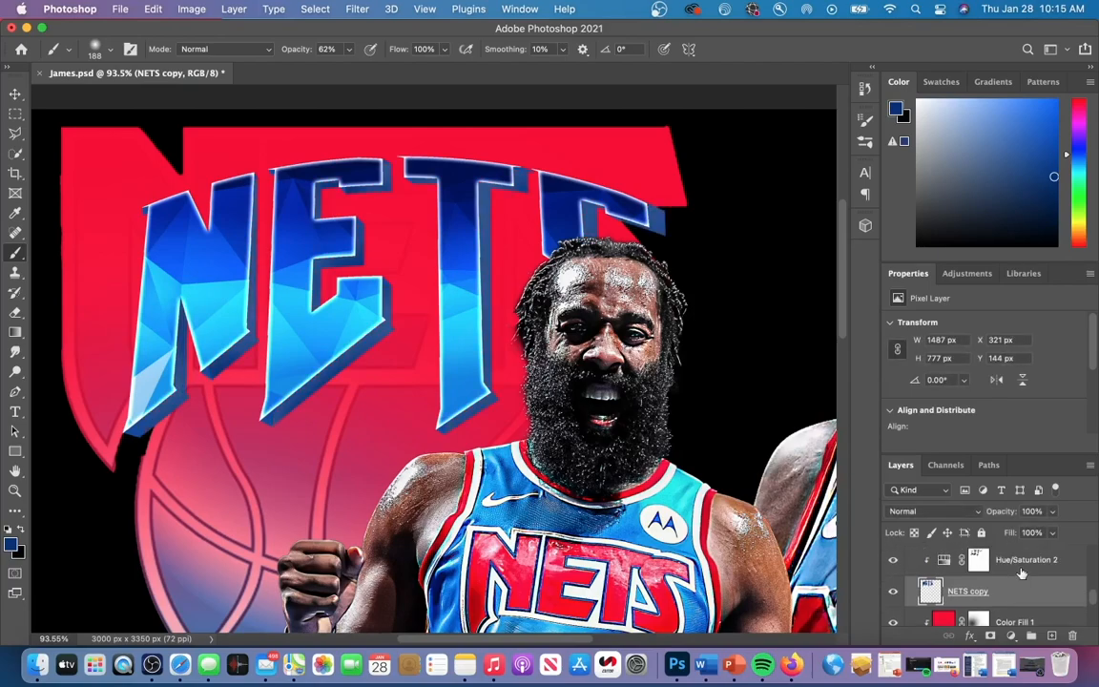
Examine the Hue/Saturation 2 adjustment and toggle the NETS and 5 layers to see what each adds to the lettering.
{"action": "left_click", "coordinate": [1017, 590]}
{"action": "scroll", "coordinate": [889, 580], "scroll_direction": "down", "scroll_amount": 3}
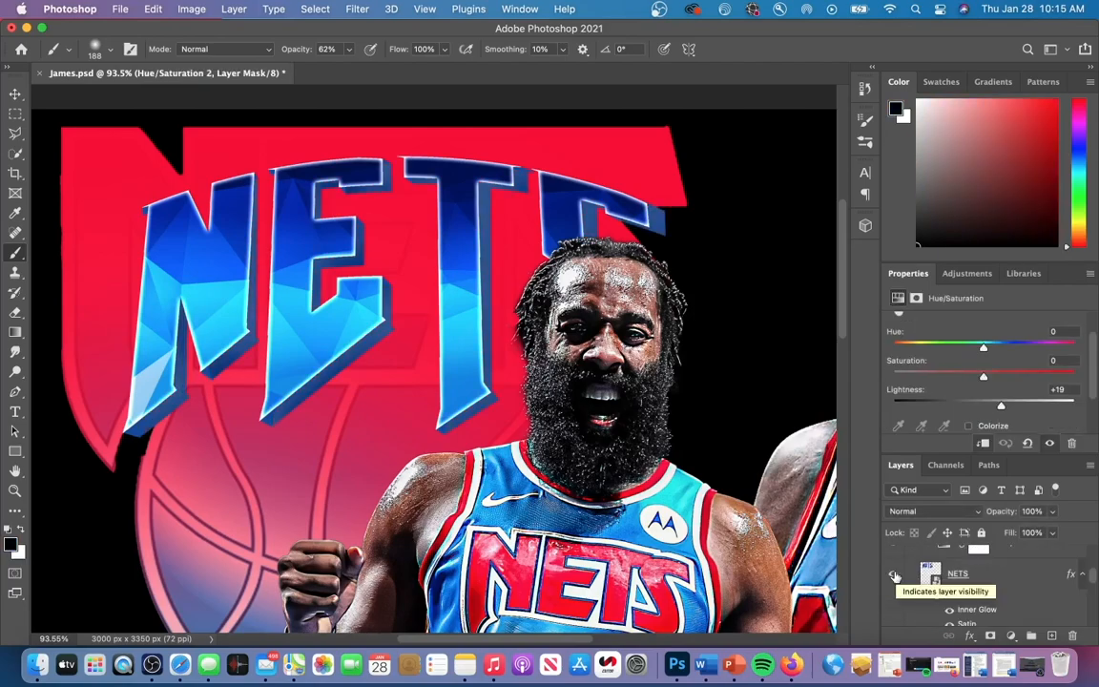
{"action": "left_click", "coordinate": [895, 575]}
{"action": "left_click", "coordinate": [895, 576]}
{"action": "scroll", "coordinate": [964, 581], "scroll_direction": "down", "scroll_amount": 3}
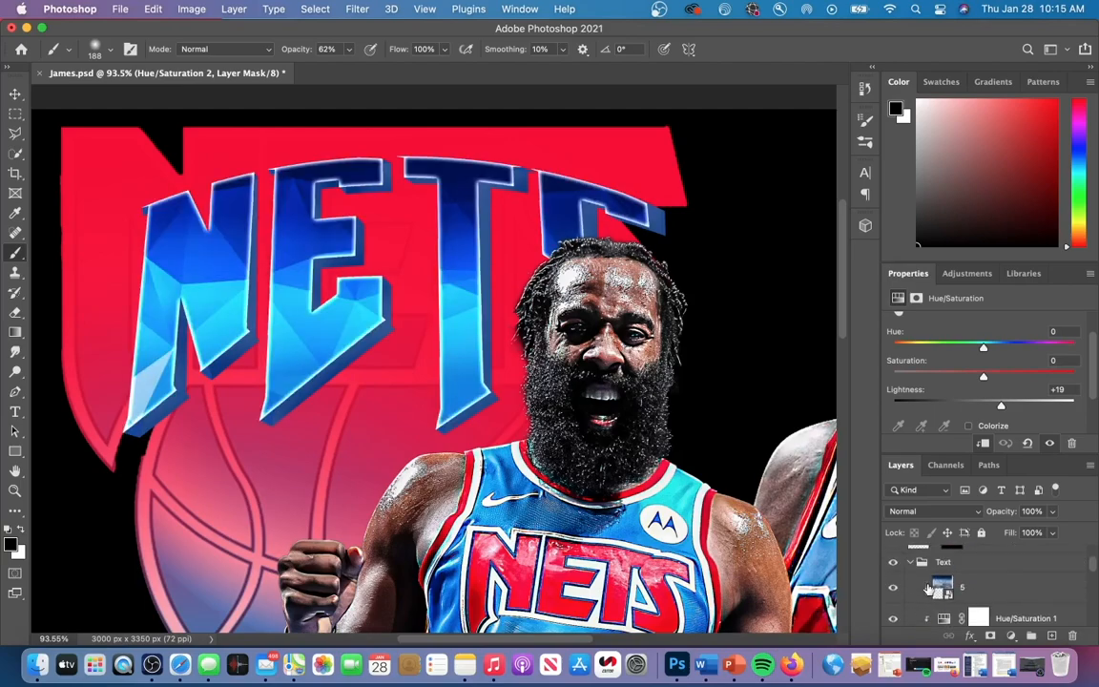
{"action": "left_click", "coordinate": [892, 587]}
{"action": "left_click", "coordinate": [891, 588]}
{"action": "scroll", "coordinate": [516, 411], "scroll_direction": "down", "scroll_amount": 4}
{"action": "scroll", "coordinate": [516, 411], "scroll_direction": "right", "scroll_amount": 3}
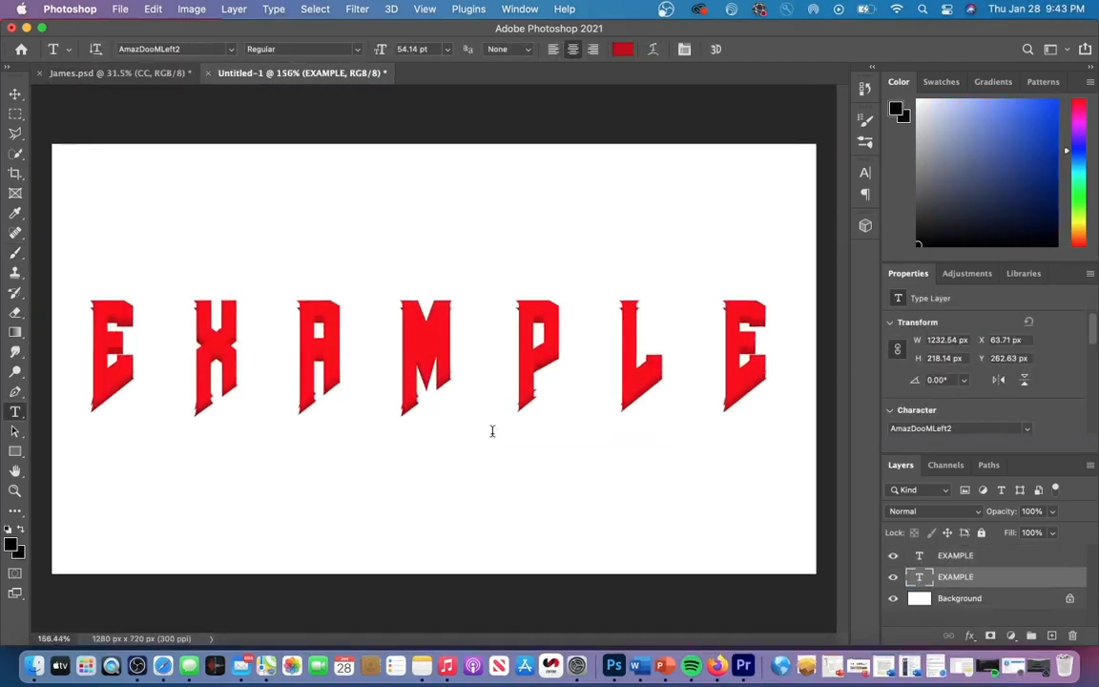
Select the small gap at the lower-left tip of the first E with the Polygonal Lasso tool.
{"action": "scroll", "coordinate": [492, 432], "scroll_direction": "up", "scroll_amount": 3}
{"action": "scroll", "coordinate": [492, 434], "scroll_direction": "down", "scroll_amount": 4}
{"action": "scroll", "coordinate": [529, 518], "scroll_direction": "up", "scroll_amount": 5}
{"action": "scroll", "coordinate": [529, 518], "scroll_direction": "left", "scroll_amount": 5}
{"action": "scroll", "coordinate": [174, 494], "scroll_direction": "left", "scroll_amount": 2}
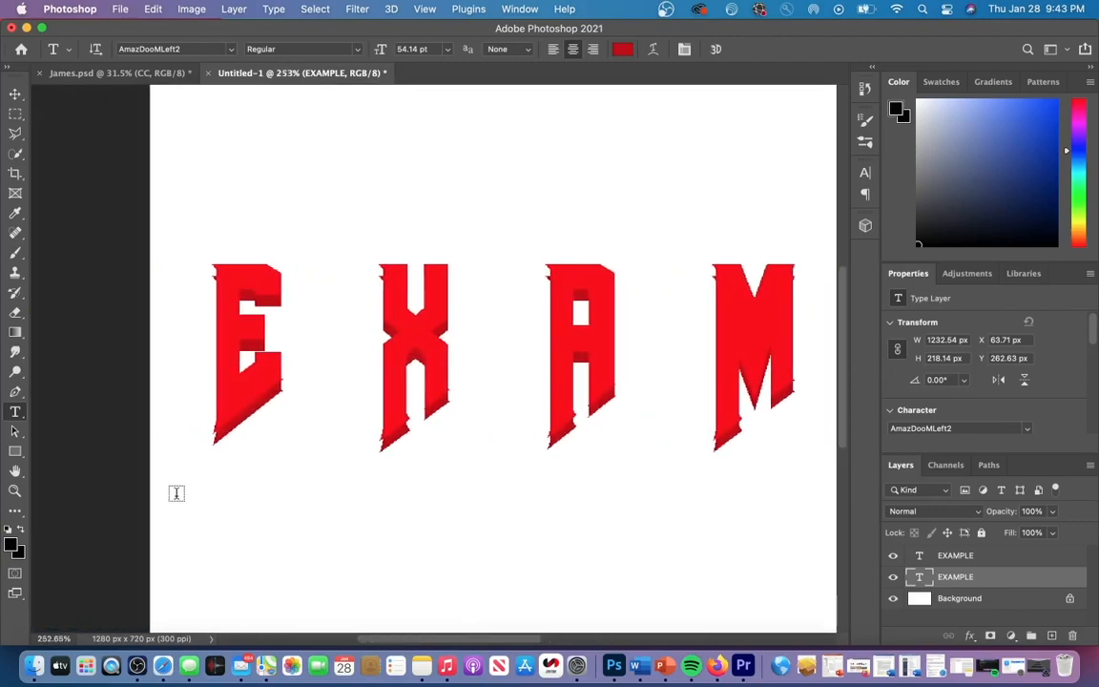
{"action": "scroll", "coordinate": [175, 493], "scroll_direction": "up", "scroll_amount": 1}
{"action": "left_click", "coordinate": [16, 134]}
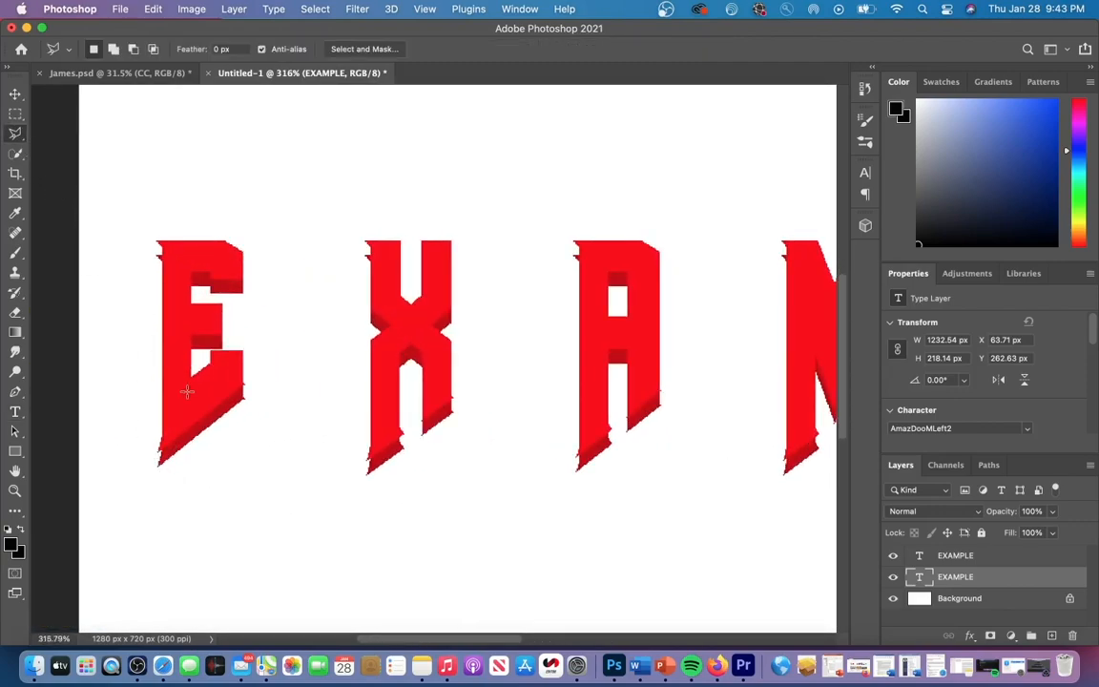
{"action": "scroll", "coordinate": [184, 387], "scroll_direction": "up", "scroll_amount": 4}
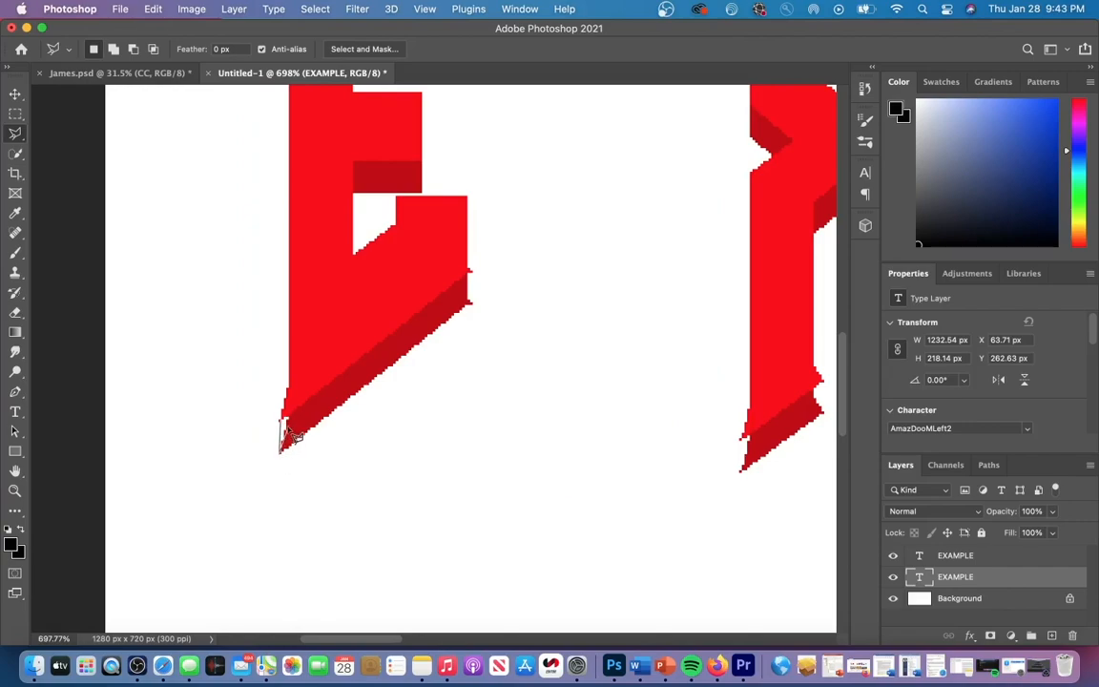
{"action": "right_click", "coordinate": [280, 422]}
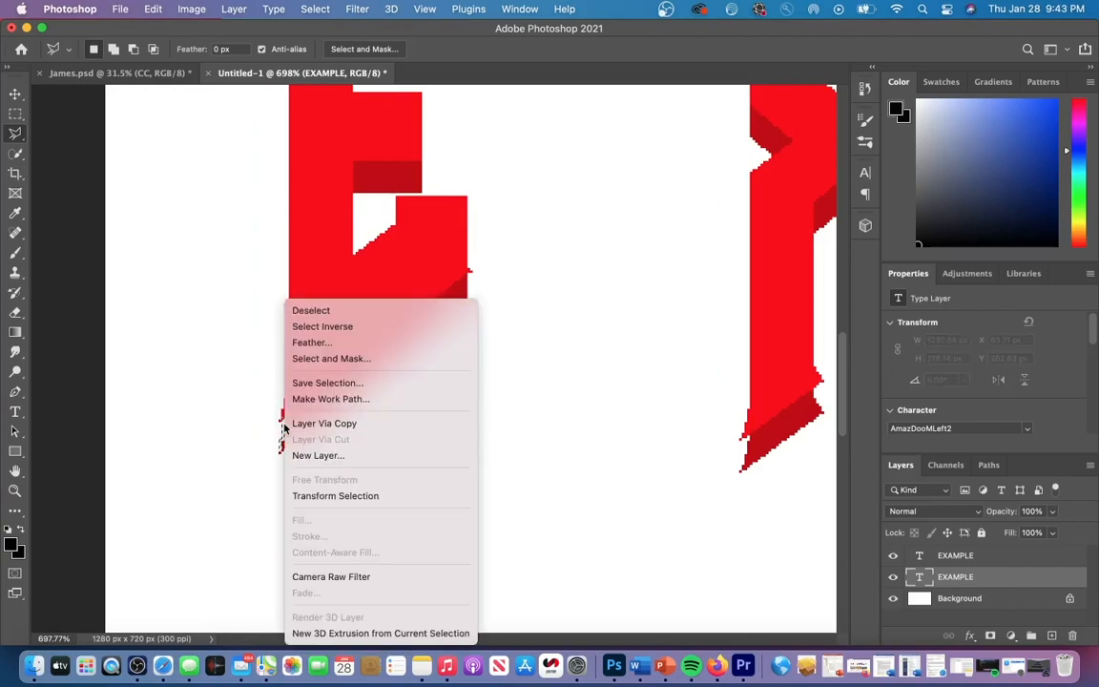
{"action": "left_click", "coordinate": [277, 425]}
Rasterize the lower EXAMPLE type layer and add a new layer above it.
{"action": "right_click", "coordinate": [971, 578]}
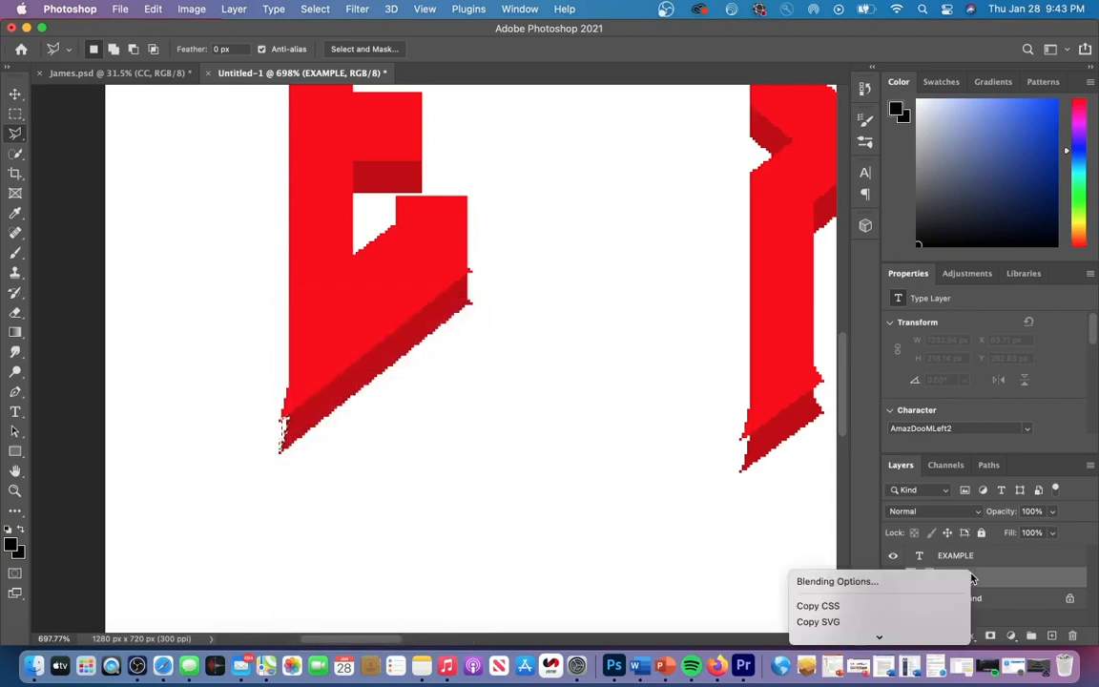
{"action": "mouse_move", "coordinate": [866, 637]}
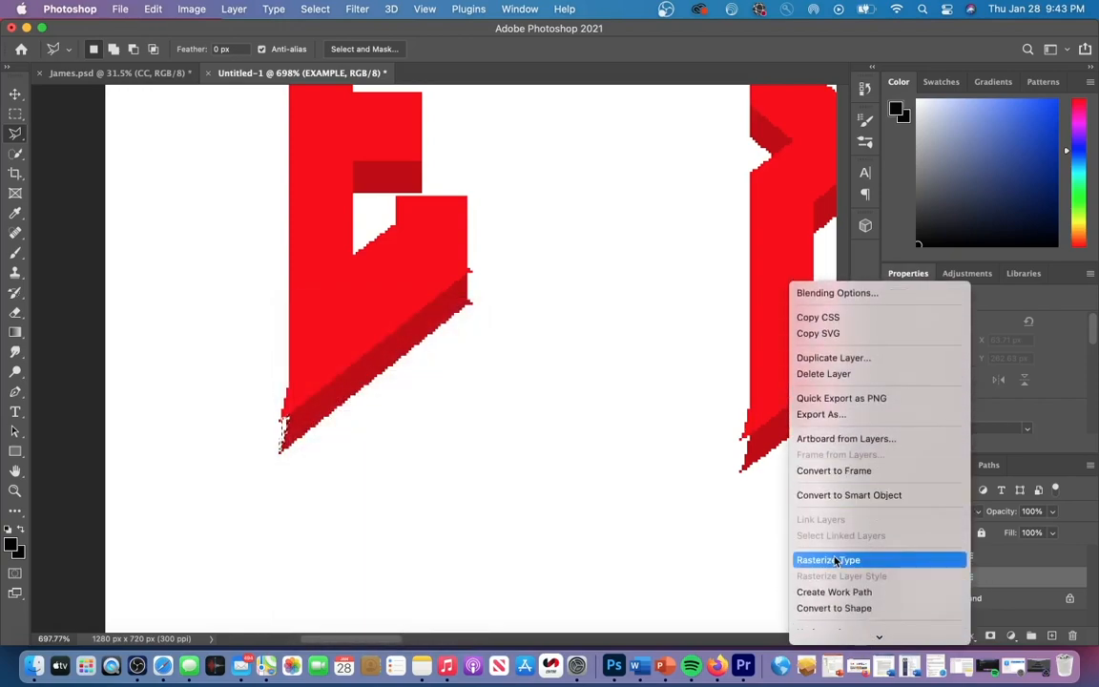
{"action": "left_click", "coordinate": [839, 560]}
{"action": "left_click", "coordinate": [1052, 637]}
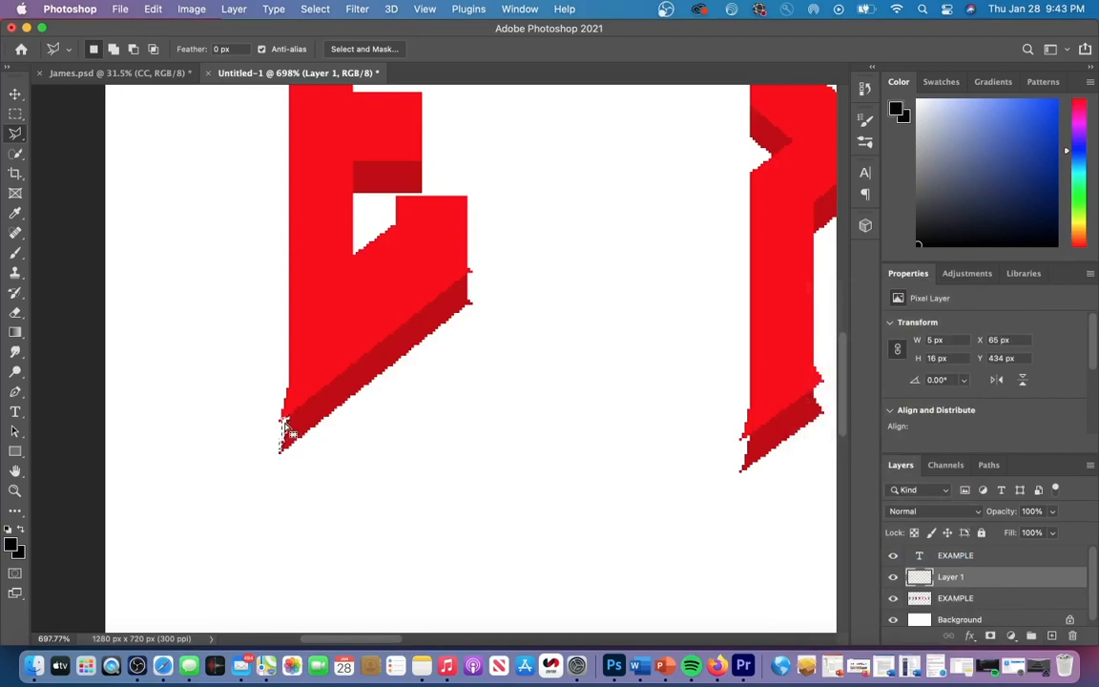
Fill the selected gap at the E's tip on the new layer with a red sampled from the lettering, and deselect.
{"action": "right_click", "coordinate": [286, 429]}
{"action": "left_click", "coordinate": [314, 522]}
{"action": "left_click", "coordinate": [540, 257]}
{"action": "left_click", "coordinate": [544, 263]}
{"action": "left_click", "coordinate": [384, 275]}
{"action": "left_click", "coordinate": [924, 125]}
{"action": "left_click", "coordinate": [652, 257]}
{"action": "key", "text": "v"}
{"action": "left_click", "coordinate": [315, 9]}
{"action": "left_click", "coordinate": [313, 42]}
{"action": "left_click", "coordinate": [427, 429]}
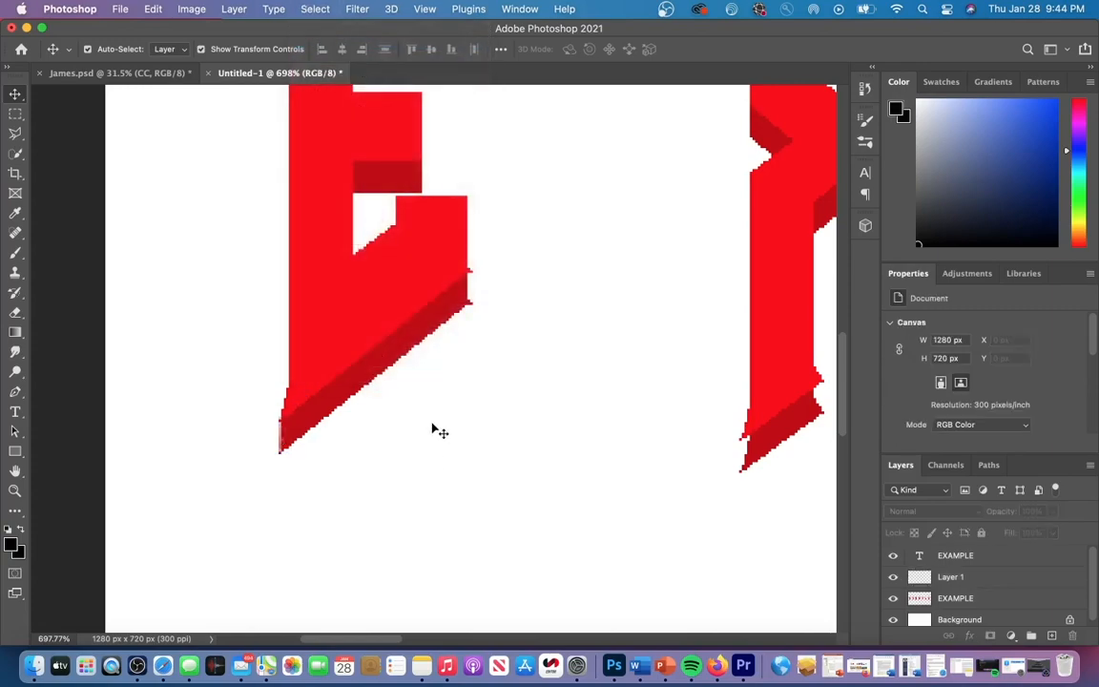
Show Layer 1 to compare the EXAMPLE lettering with its gaps filled.
{"action": "scroll", "coordinate": [432, 435], "scroll_direction": "down", "scroll_amount": 5}
{"action": "scroll", "coordinate": [432, 436], "scroll_direction": "up", "scroll_amount": 4}
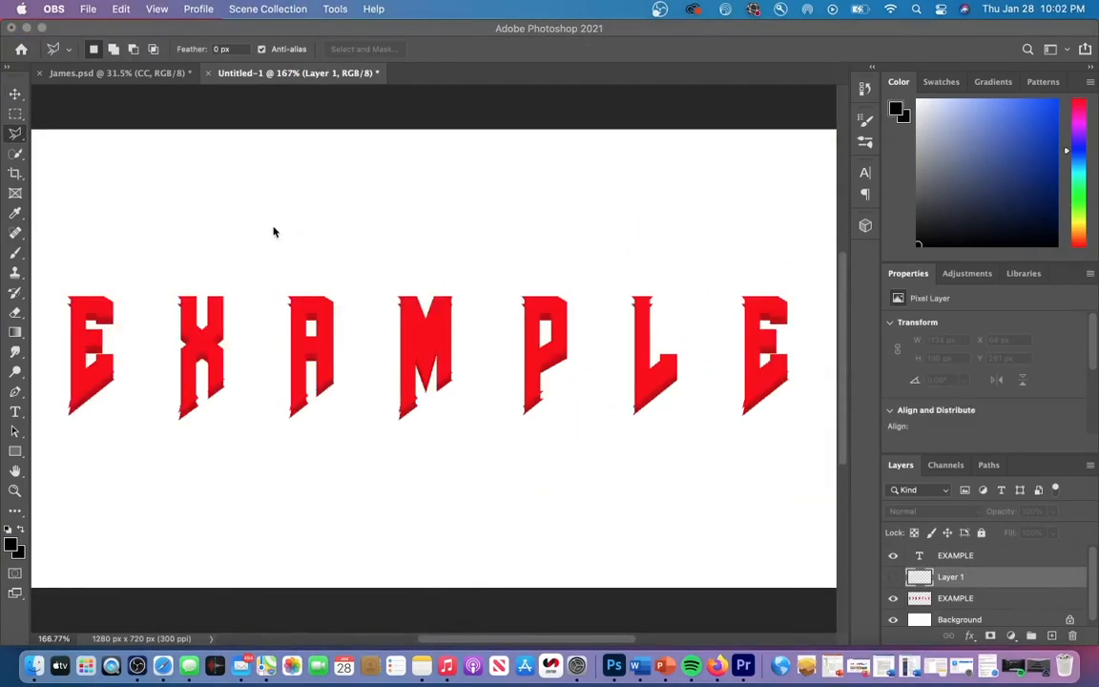
{"action": "left_click", "coordinate": [892, 579]}
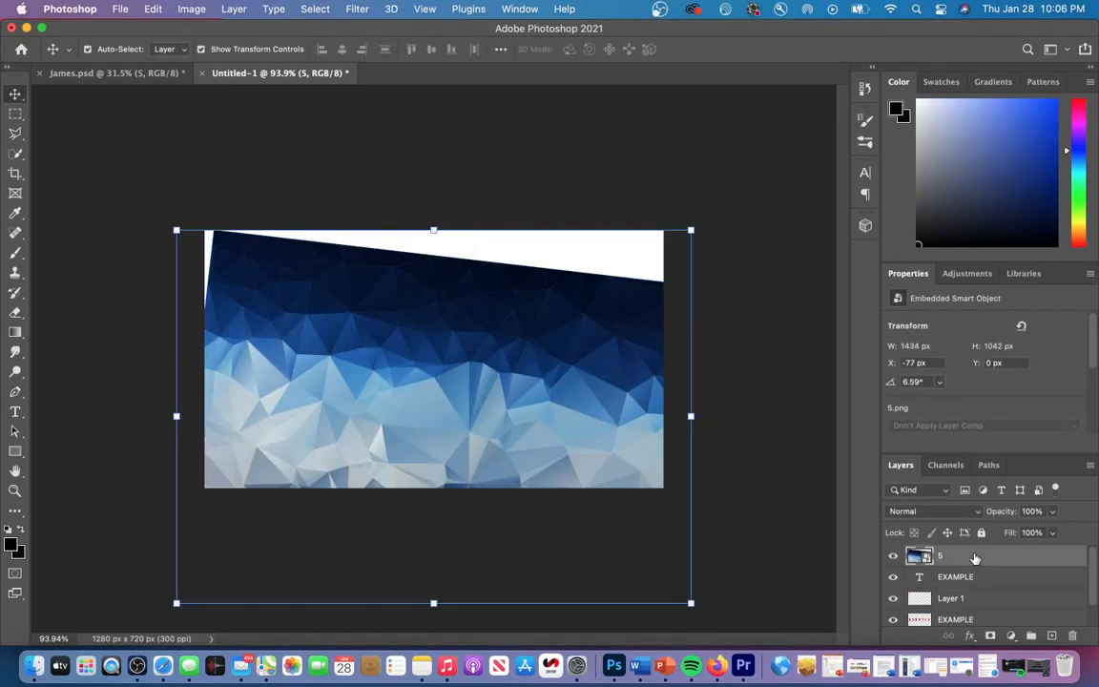
Clip texture layer 5 to the EXAMPLE type layer and transform it to 1741 × 1168 px with a -0.48° rotation.
{"action": "right_click", "coordinate": [954, 556]}
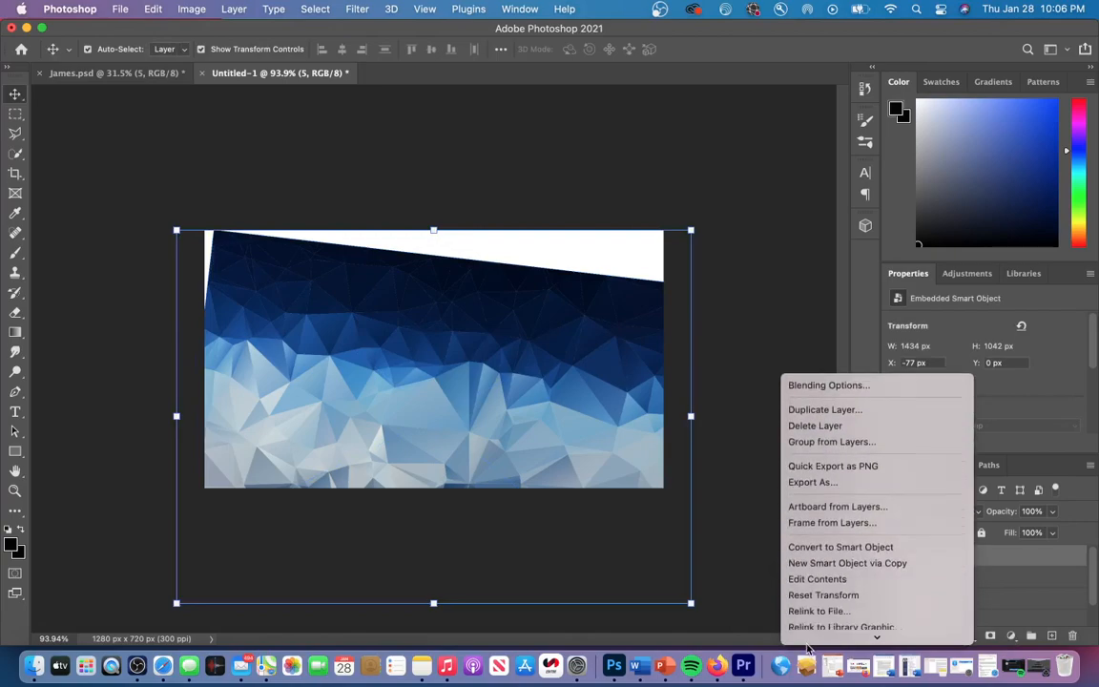
{"action": "left_click", "coordinate": [836, 499]}
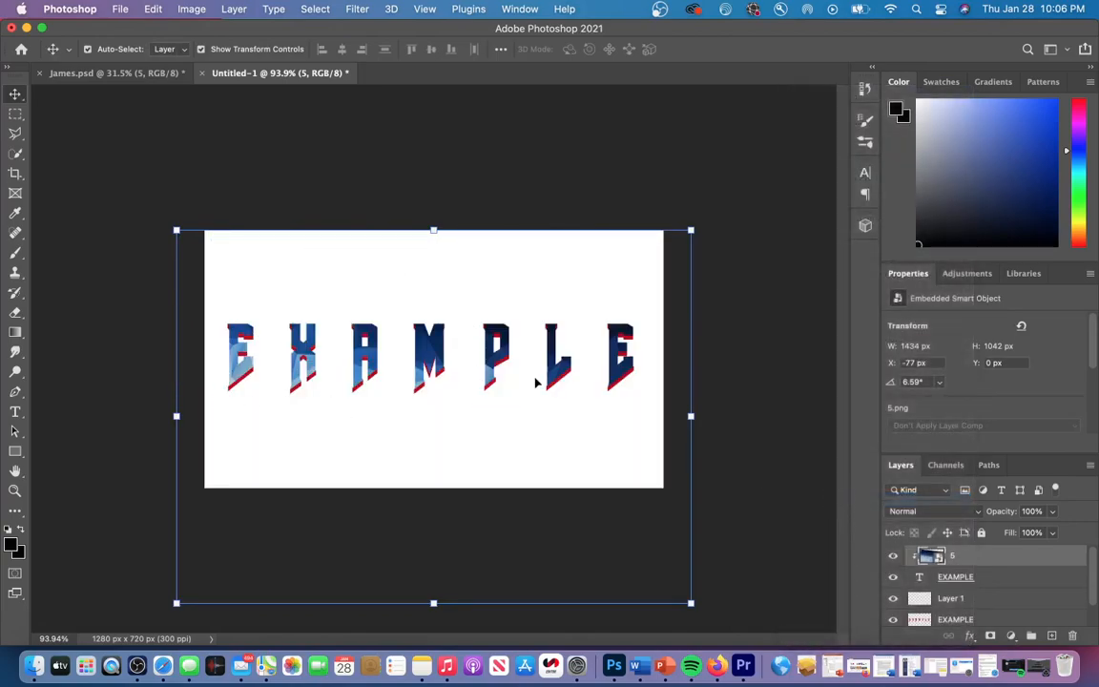
{"action": "key", "text": "super+t"}
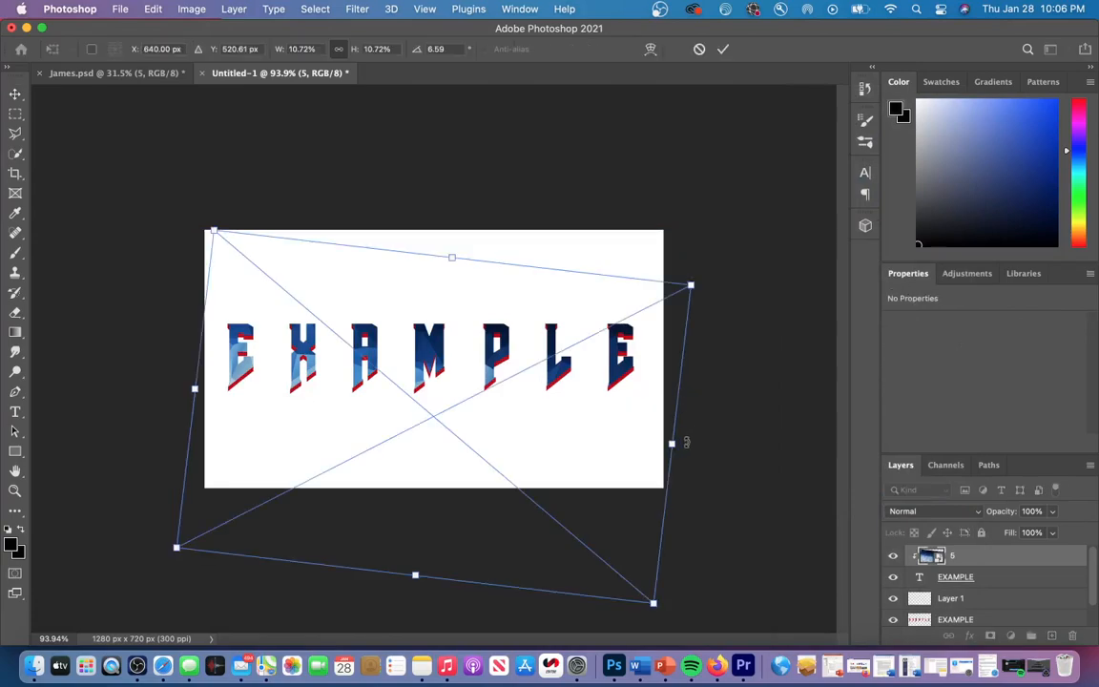
{"action": "key", "text": "Escape"}
Apply a colorized Hue/Saturation adjustment to layer 5 with hue 0 and saturation +100.
{"action": "left_click", "coordinate": [192, 9]}
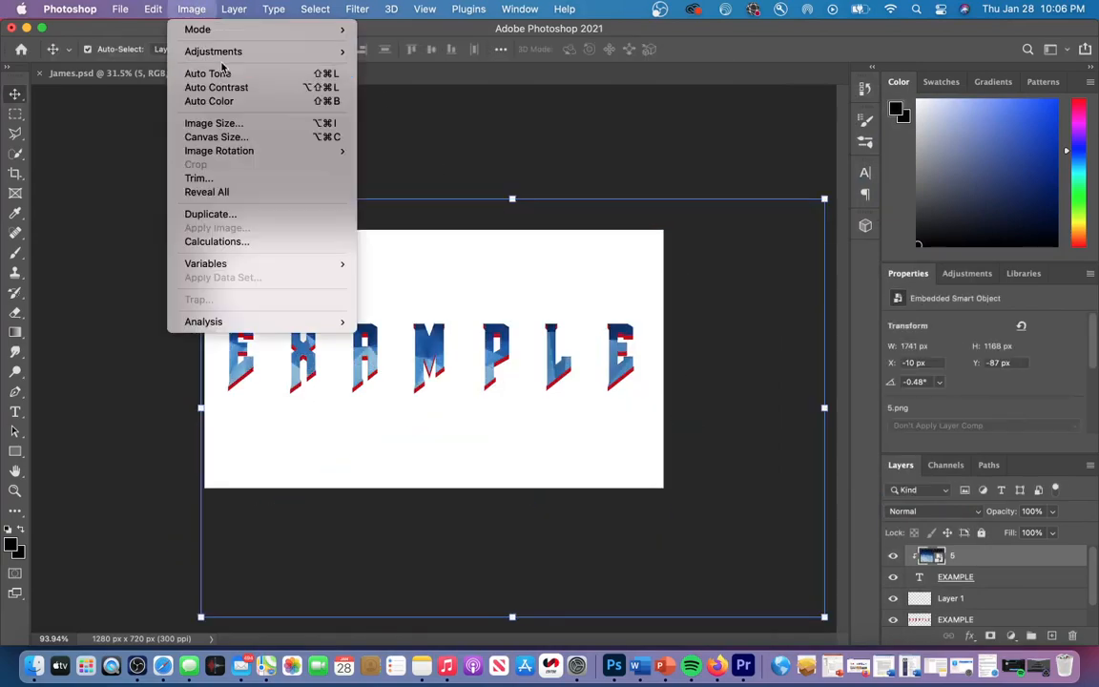
{"action": "mouse_move", "coordinate": [238, 51]}
{"action": "left_click", "coordinate": [408, 128]}
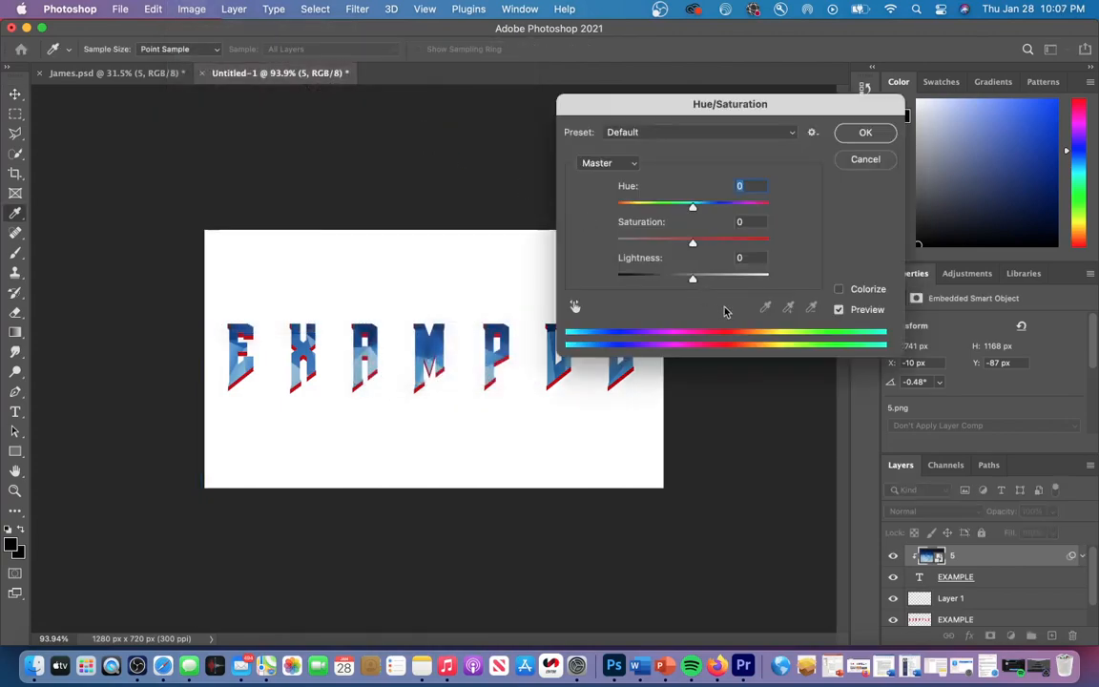
{"action": "left_click", "coordinate": [839, 291]}
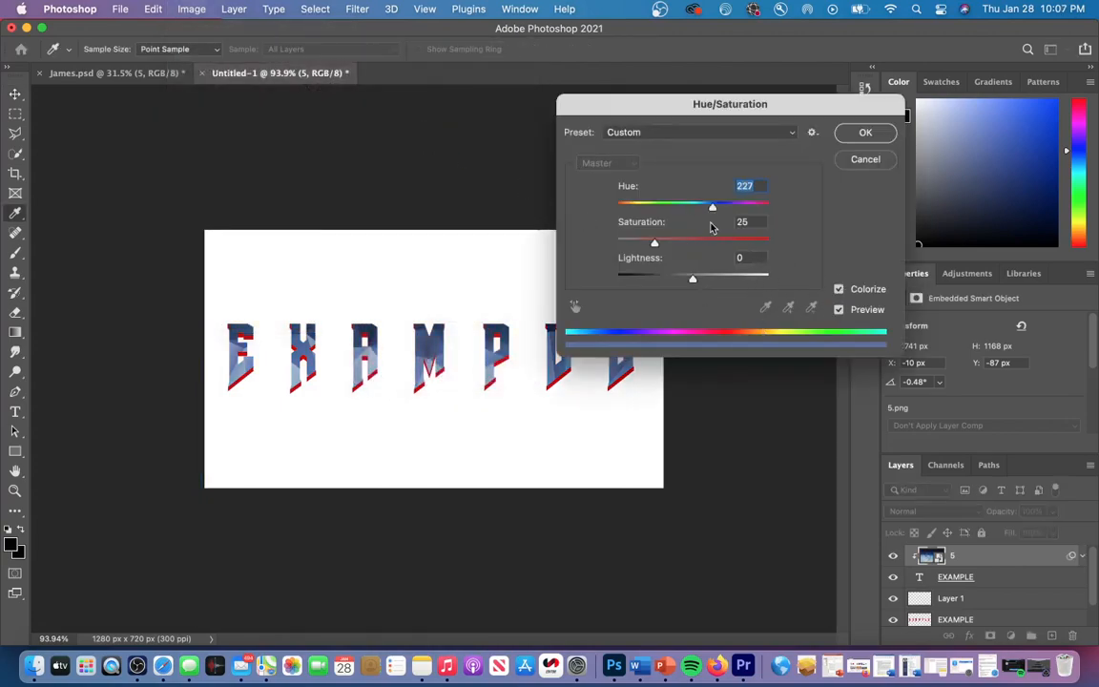
{"action": "left_click_drag", "start_coordinate": [652, 244], "coordinate": [777, 245]}
{"action": "left_click_drag", "start_coordinate": [715, 207], "coordinate": [596, 206]}
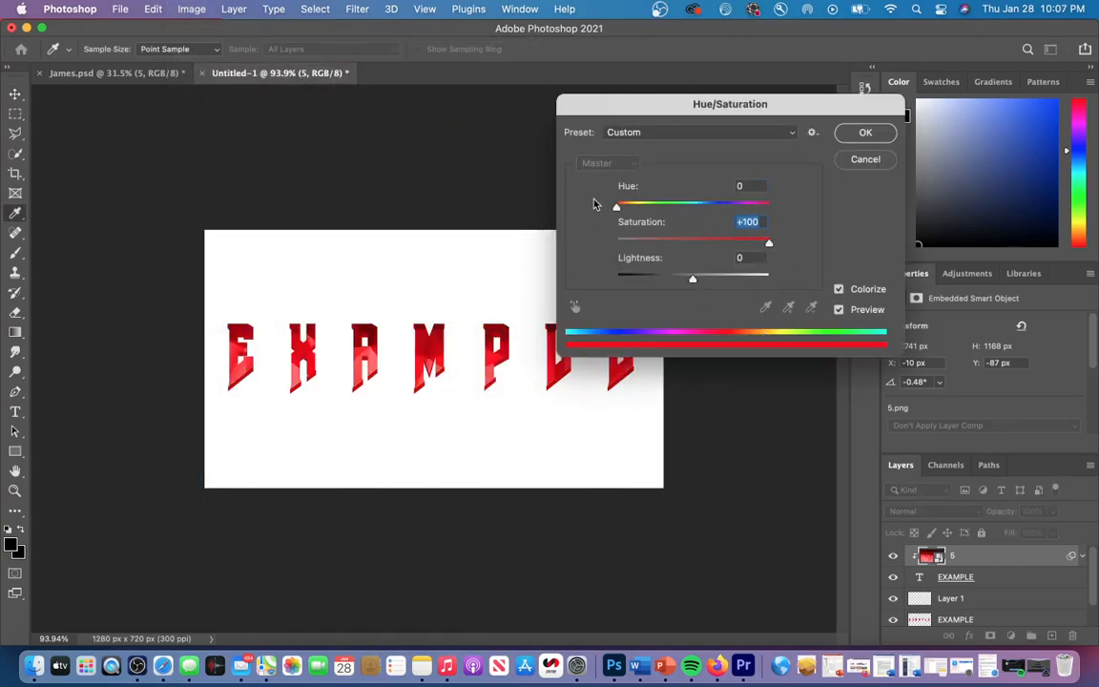
{"action": "left_click", "coordinate": [864, 134]}
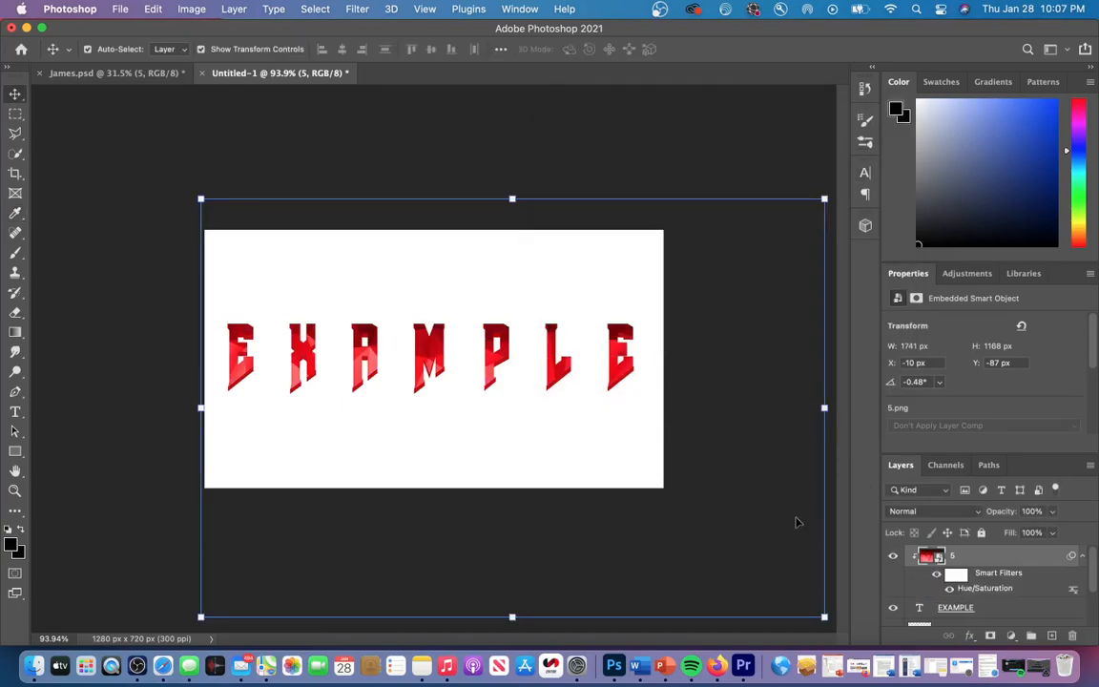
Give the EXAMPLE text a white Inner Glow in Linear Dodge (Add) at 100% opacity with a 7 px size.
{"action": "left_click", "coordinate": [516, 249]}
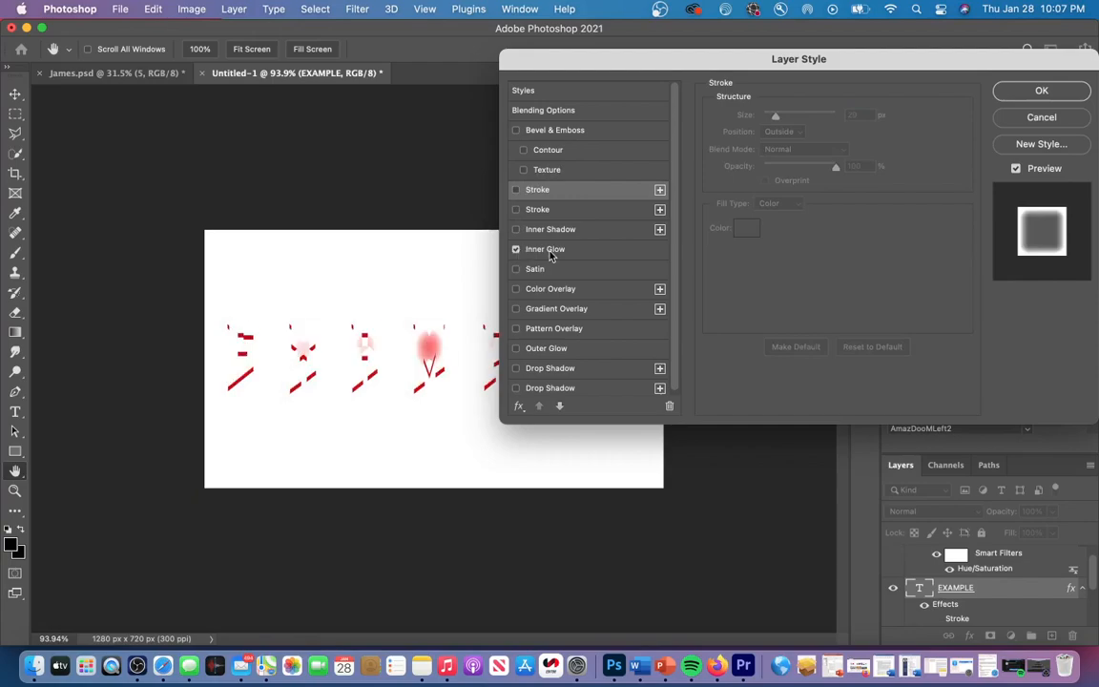
{"action": "left_click", "coordinate": [549, 251]}
{"action": "mouse_move", "coordinate": [836, 135]}
{"action": "left_mouse_down"}
{"action": "mouse_move", "coordinate": [798, 133]}
{"action": "mouse_move", "coordinate": [837, 135]}
{"action": "left_mouse_up"}
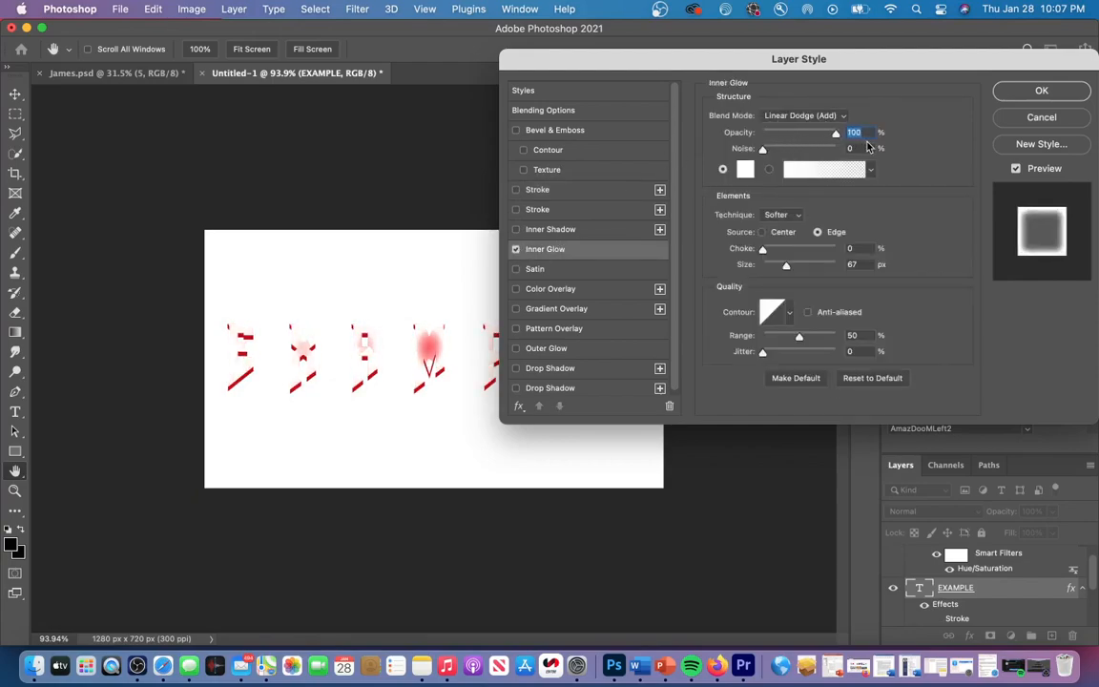
{"action": "left_click_drag", "start_coordinate": [785, 267], "coordinate": [769, 268]}
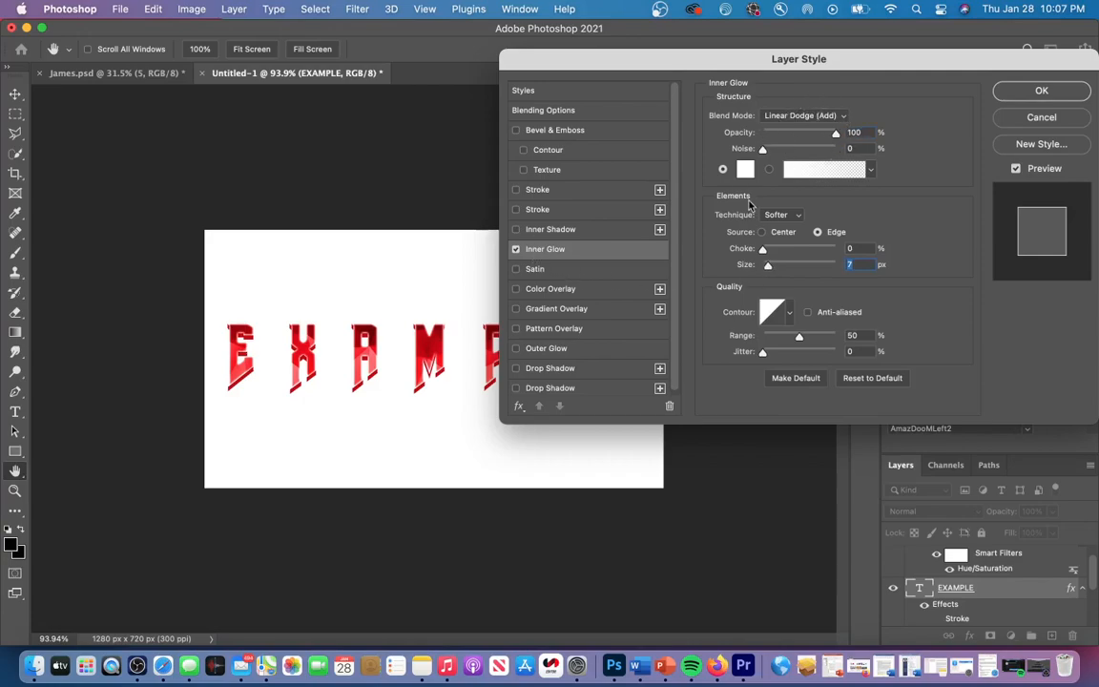
{"action": "left_click", "coordinate": [1019, 93]}
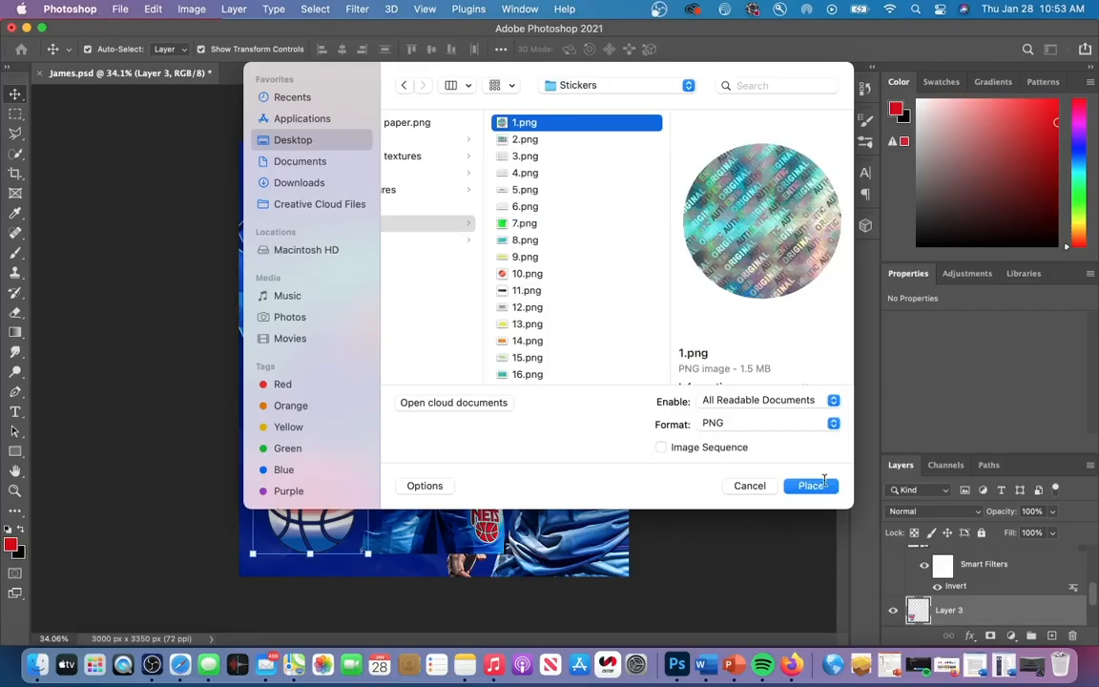
Place the holographic sticker 1.png around the round Nets logo and change the sticker layer's blend mode.
{"action": "left_click", "coordinate": [808, 485]}
{"action": "left_click", "coordinate": [723, 49]}
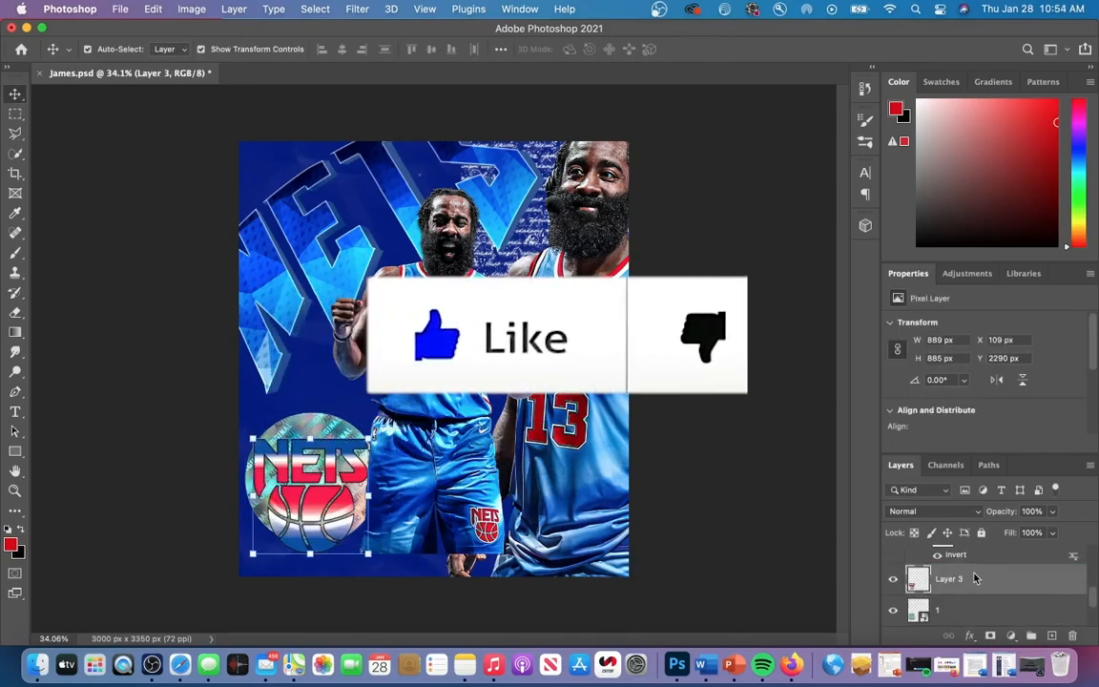
{"action": "left_click", "coordinate": [958, 610]}
{"action": "left_click", "coordinate": [932, 511]}
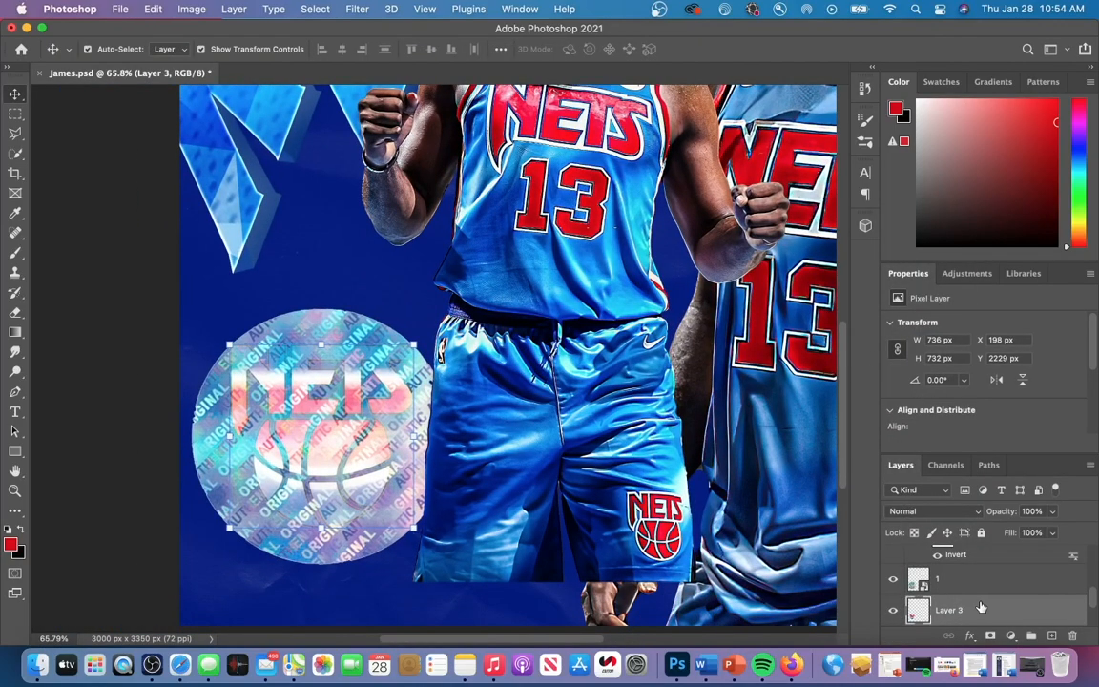
Duplicate the Nets logo on Layer 3, move the copy above sticker layer 1 and set its opacity to 37%.
{"action": "key", "text": "super+j"}
{"action": "left_click_drag", "start_coordinate": [980, 607], "coordinate": [992, 575]}
{"action": "left_click", "coordinate": [1052, 512]}
{"action": "left_click_drag", "start_coordinate": [1055, 531], "coordinate": [1009, 533]}
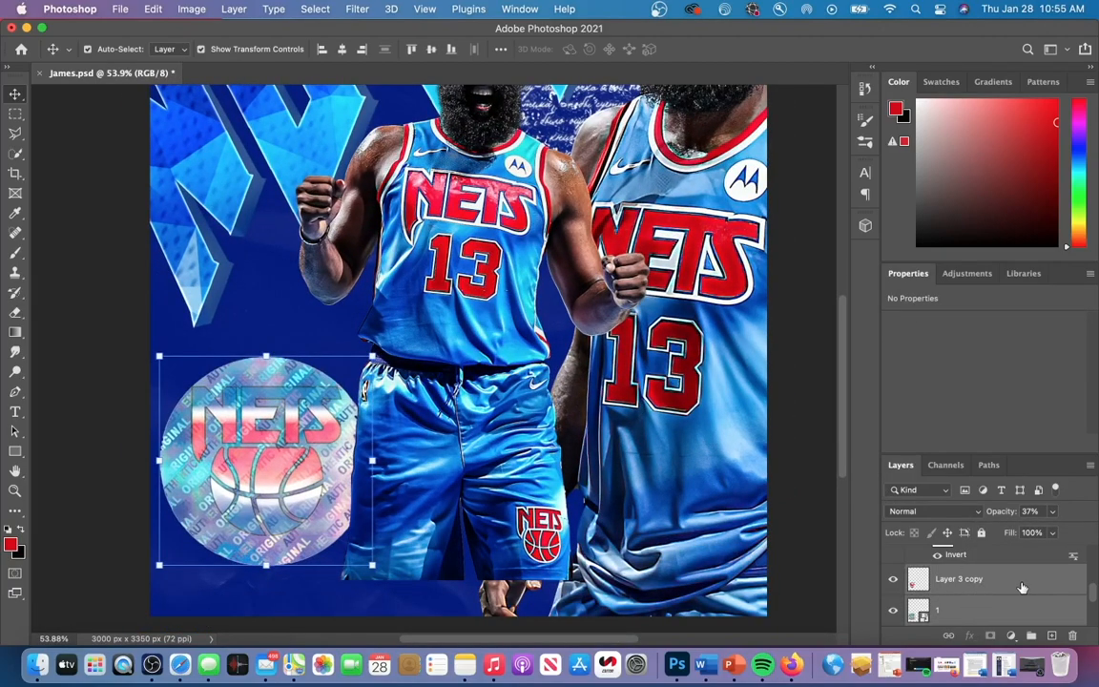
Try to merge Layer 3 copy with sticker layer 1, and undo the merge.
{"action": "right_click", "coordinate": [1022, 588]}
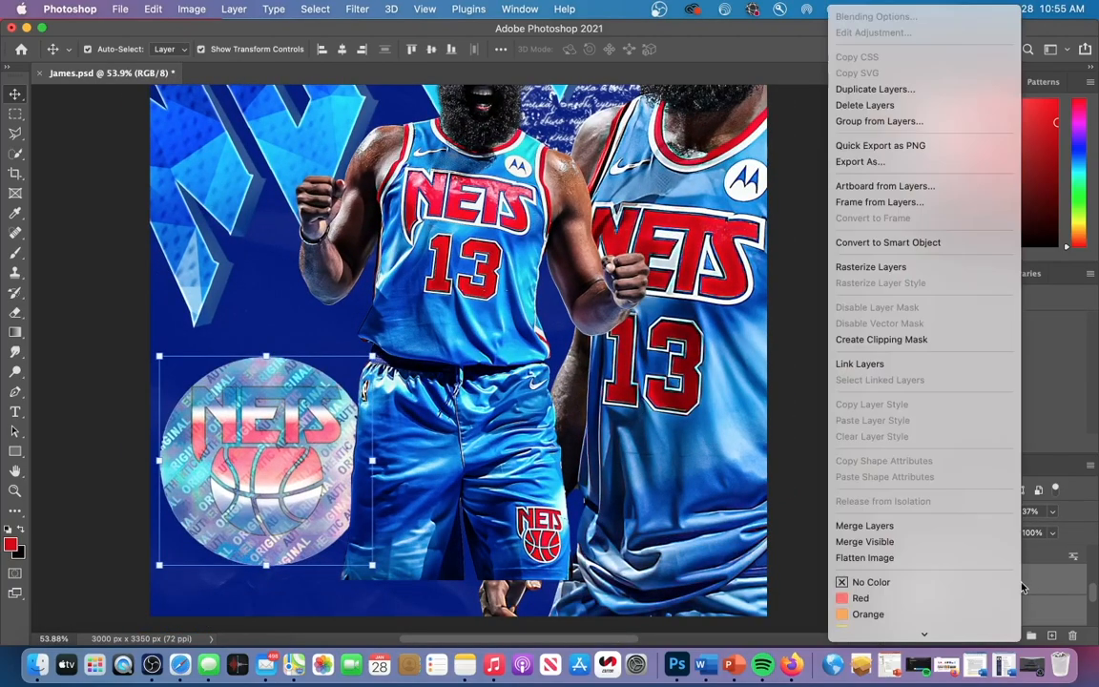
{"action": "left_click", "coordinate": [876, 526]}
{"action": "scroll", "coordinate": [438, 366], "scroll_direction": "down", "scroll_amount": 2}
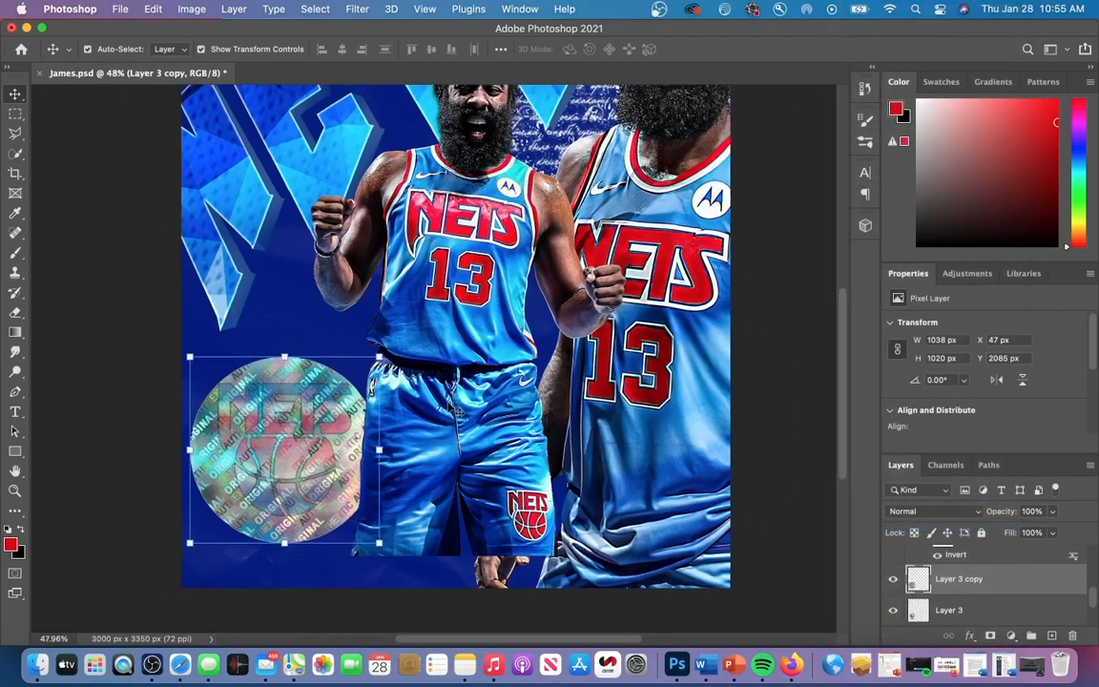
{"action": "key", "text": "super+z"}
Group Layer 3 copy, sticker layer 1 and Layer 3 together.
{"action": "left_click", "coordinate": [976, 590]}
{"action": "scroll", "coordinate": [981, 618], "scroll_direction": "down", "scroll_amount": 2}
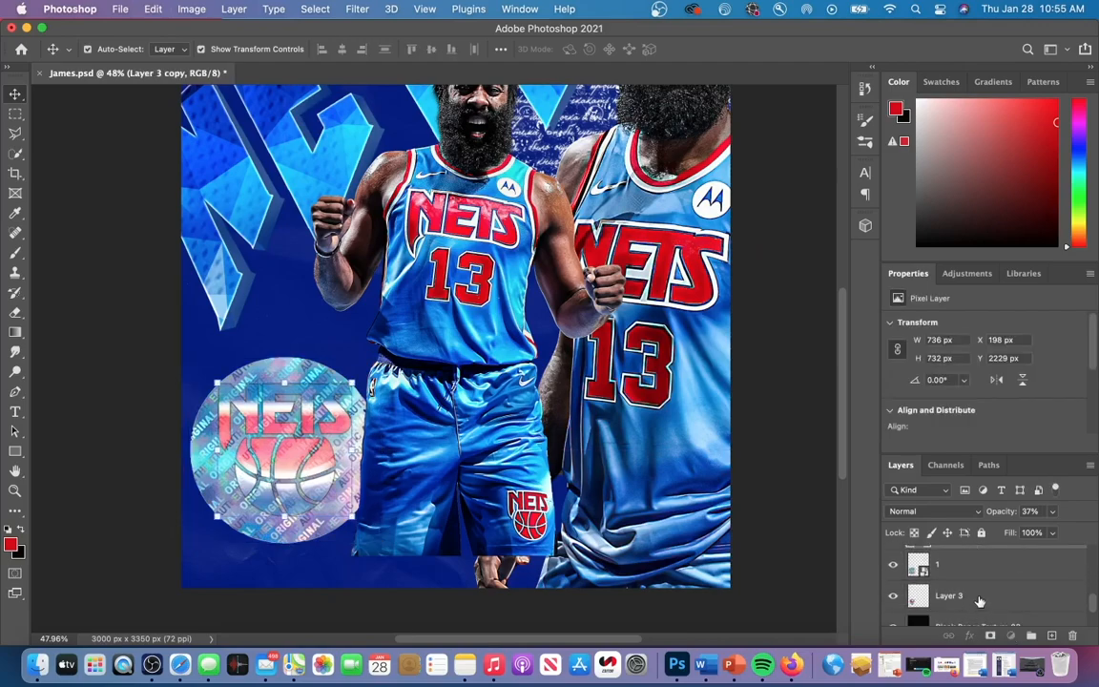
{"action": "left_click", "coordinate": [979, 600], "text": "shift"}
{"action": "left_click", "coordinate": [1035, 636]}
Shrink the grouped hologram Nets badge and move it to the poster's upper left corner.
{"action": "left_click", "coordinate": [380, 356]}
{"action": "scroll", "coordinate": [366, 343], "scroll_direction": "up", "scroll_amount": 1}
{"action": "left_click_drag", "start_coordinate": [311, 497], "coordinate": [312, 366]}
{"action": "left_click_drag", "start_coordinate": [384, 266], "coordinate": [317, 376]}
{"action": "scroll", "coordinate": [316, 374], "scroll_direction": "up", "scroll_amount": 3}
{"action": "left_click_drag", "start_coordinate": [261, 555], "coordinate": [196, 121]}
Switch individual layers of Group 3 off and on to examine how the plastic-wrapped player card is built.
{"action": "scroll", "coordinate": [196, 121], "scroll_direction": "down", "scroll_amount": 3}
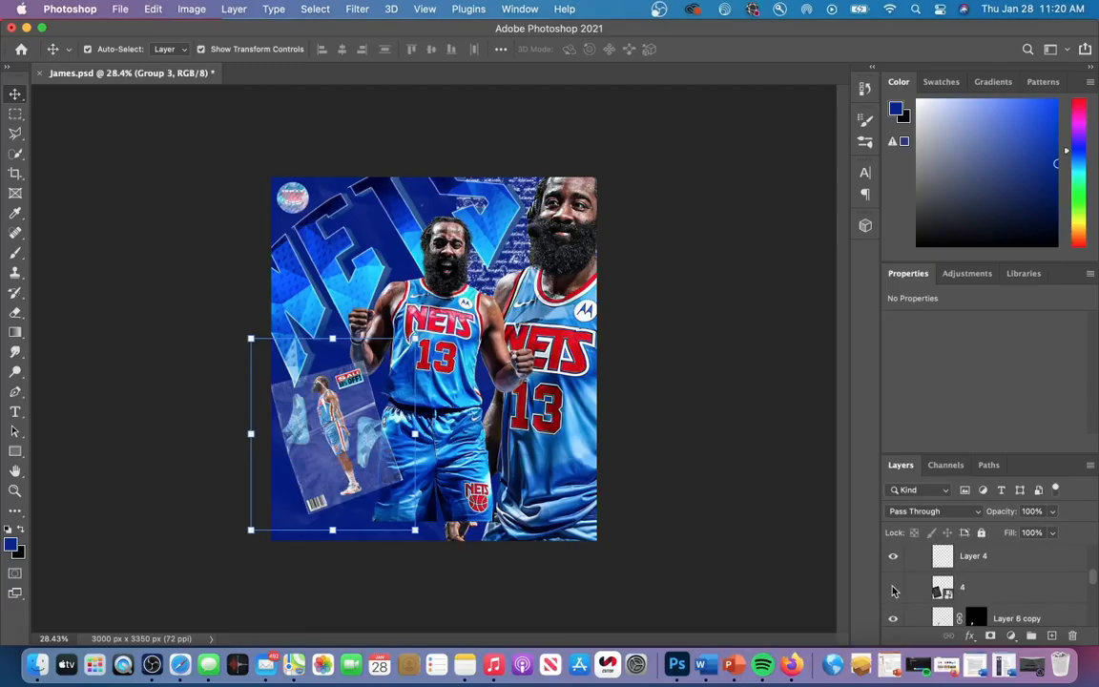
{"action": "left_click", "coordinate": [893, 589]}
{"action": "left_click", "coordinate": [892, 589]}
{"action": "scroll", "coordinate": [893, 591], "scroll_direction": "down", "scroll_amount": 1}
{"action": "left_click", "coordinate": [894, 599]}
{"action": "scroll", "coordinate": [892, 599], "scroll_direction": "down", "scroll_amount": 1}
{"action": "left_click", "coordinate": [892, 599]}
{"action": "left_click", "coordinate": [892, 599]}
{"action": "scroll", "coordinate": [892, 599], "scroll_direction": "down", "scroll_amount": 1}
{"action": "scroll", "coordinate": [894, 596], "scroll_direction": "up", "scroll_amount": 2}
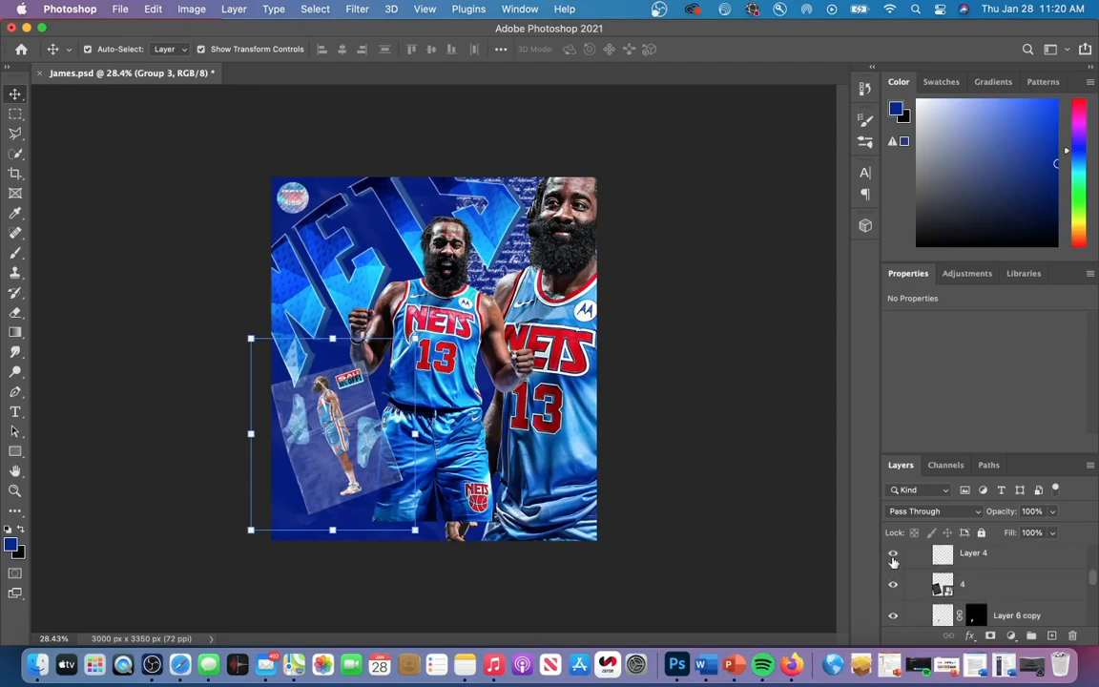
{"action": "scroll", "coordinate": [892, 561], "scroll_direction": "up", "scroll_amount": 1}
{"action": "left_click", "coordinate": [893, 564]}
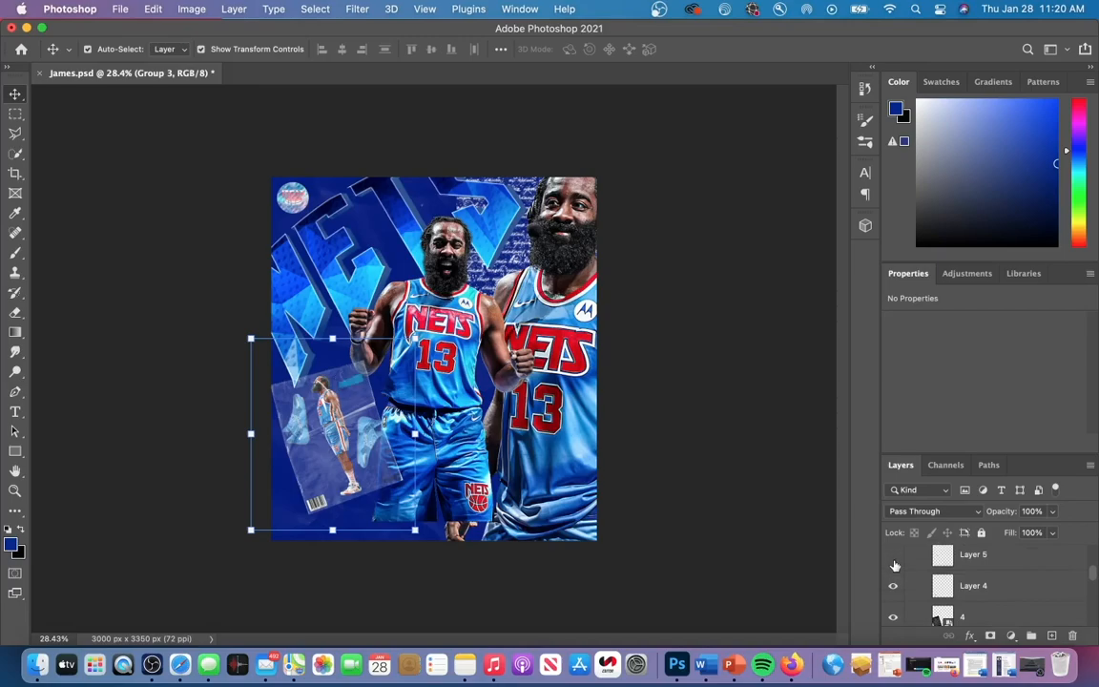
{"action": "left_click", "coordinate": [894, 563]}
Recolor THE BEARD text with a red sampled from the front player's jersey number.
{"action": "scroll", "coordinate": [897, 572], "scroll_direction": "up", "scroll_amount": 3}
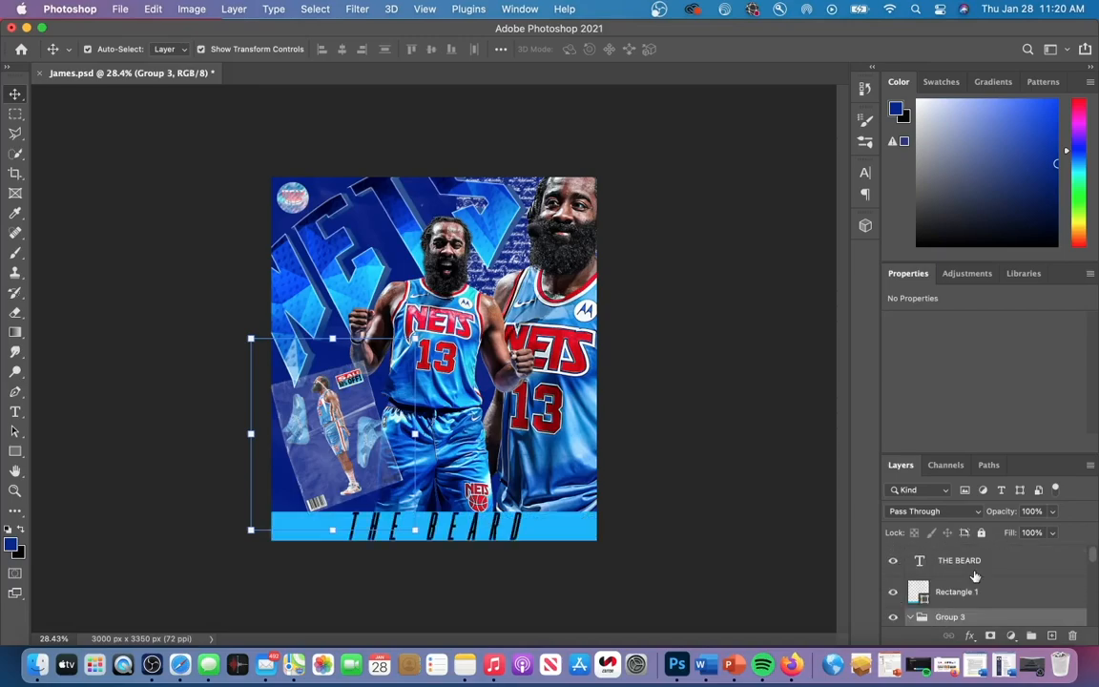
{"action": "left_click", "coordinate": [958, 560]}
{"action": "double_click", "coordinate": [918, 560]}
{"action": "left_click", "coordinate": [621, 49]}
{"action": "left_click_drag", "start_coordinate": [509, 141], "coordinate": [670, 96]}
{"action": "left_click", "coordinate": [446, 355]}
{"action": "left_click", "coordinate": [901, 131]}
Style THE BEARD text with Drop Shadow, Outer Glow at 100% opacity, Bevel & Emboss, Stroke and Gradient Overlay.
{"action": "left_click", "coordinate": [984, 566]}
{"action": "left_click", "coordinate": [969, 635]}
{"action": "left_click", "coordinate": [999, 605]}
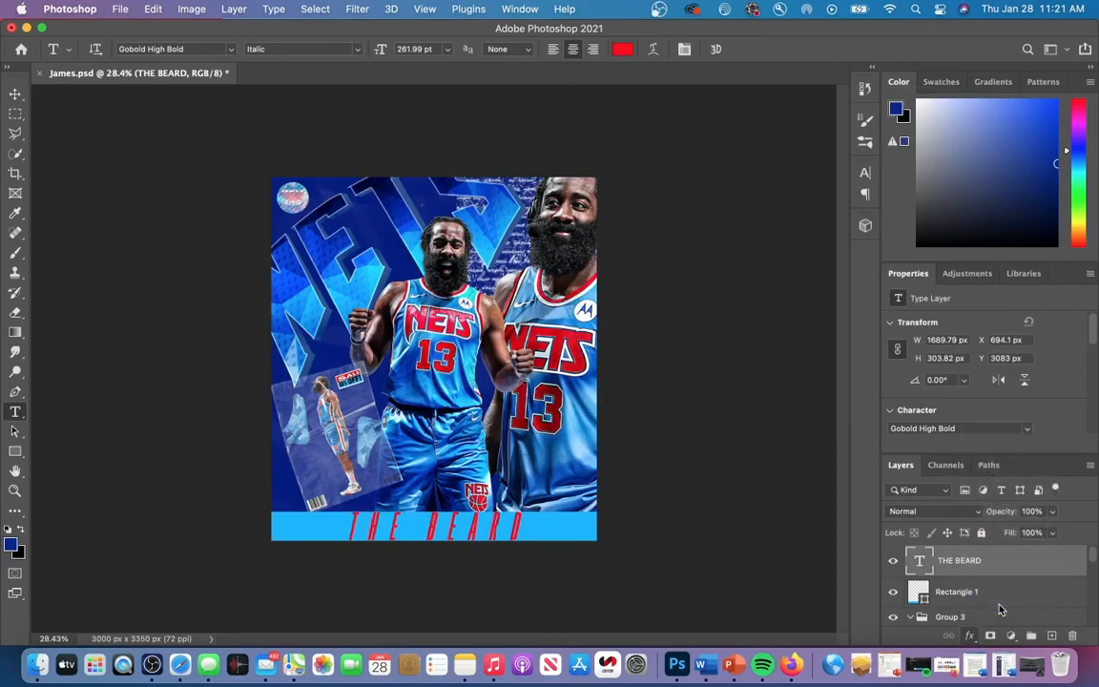
{"action": "left_click", "coordinate": [545, 348]}
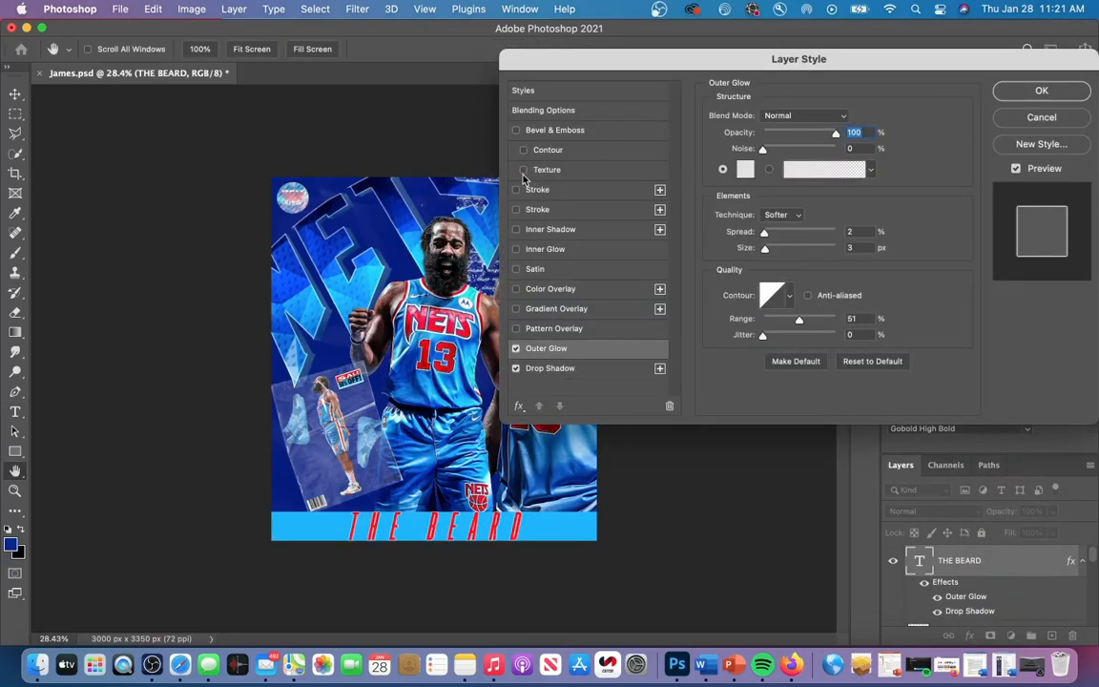
{"action": "left_click", "coordinate": [523, 171]}
{"action": "left_click", "coordinate": [523, 171]}
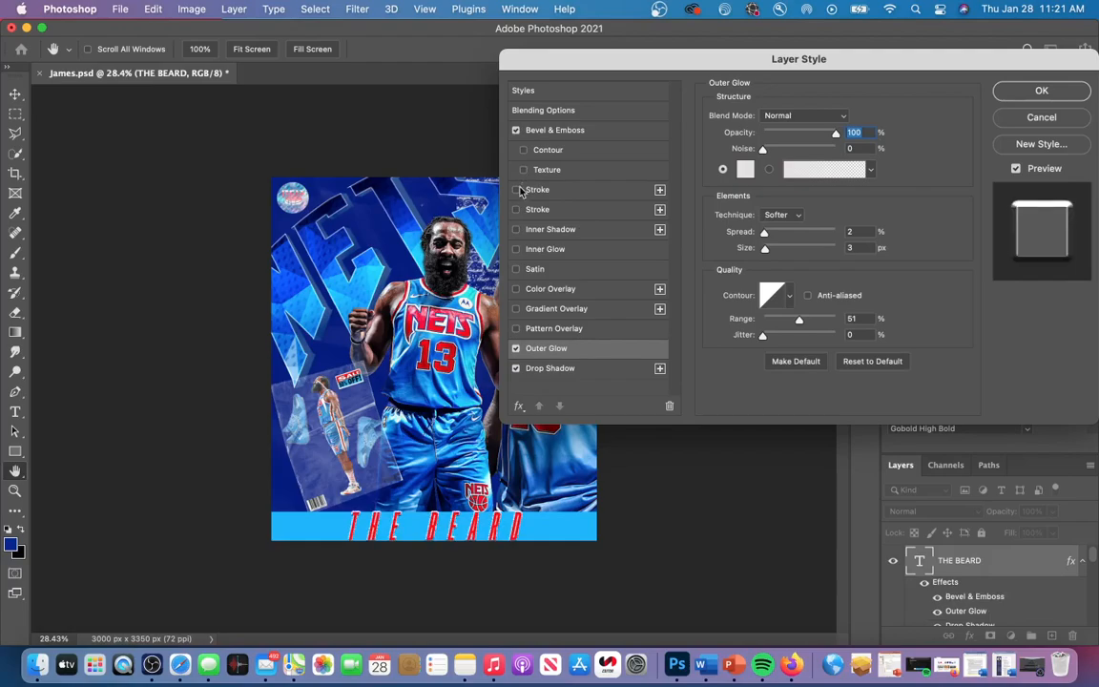
{"action": "left_click", "coordinate": [517, 210]}
{"action": "left_click", "coordinate": [517, 210]}
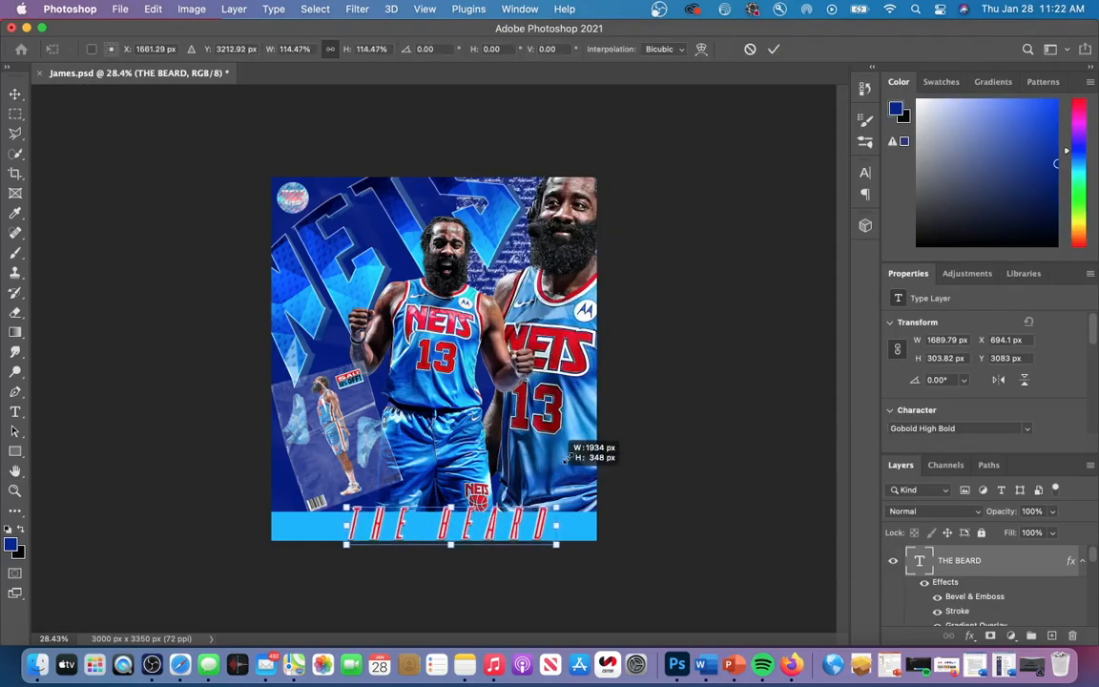
Scale THE BEARD text to 145.20% and reposition it so it overlaps the blue band's upper edge.
{"action": "left_click_drag", "start_coordinate": [551, 466], "coordinate": [498, 515]}
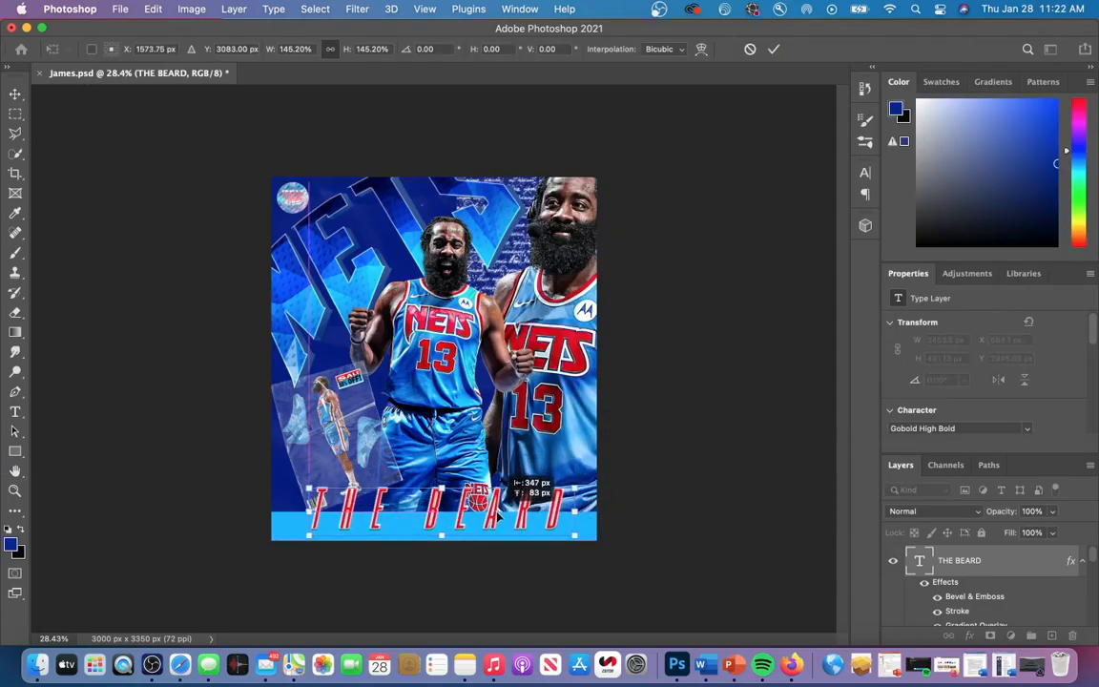
{"action": "left_click", "coordinate": [774, 48]}
Add a second, black drop shadow to THE BEARD text with 100% opacity, 24 px distance, 0% spread and 40 px size.
{"action": "left_click", "coordinate": [971, 633]}
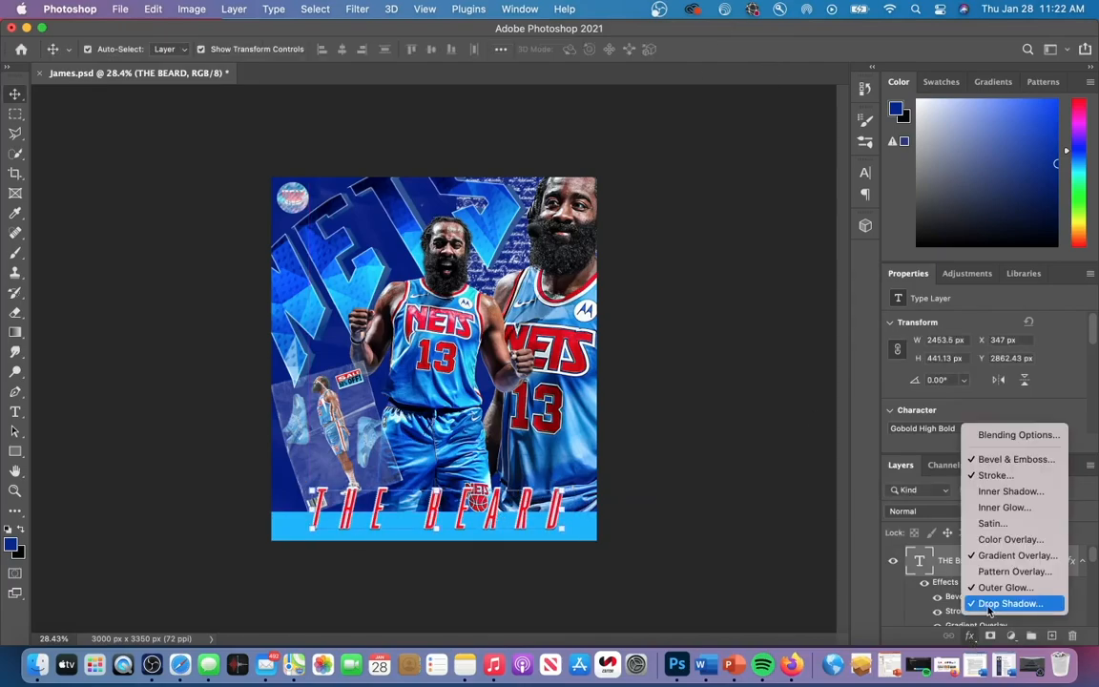
{"action": "left_click", "coordinate": [999, 602]}
{"action": "left_click", "coordinate": [660, 367]}
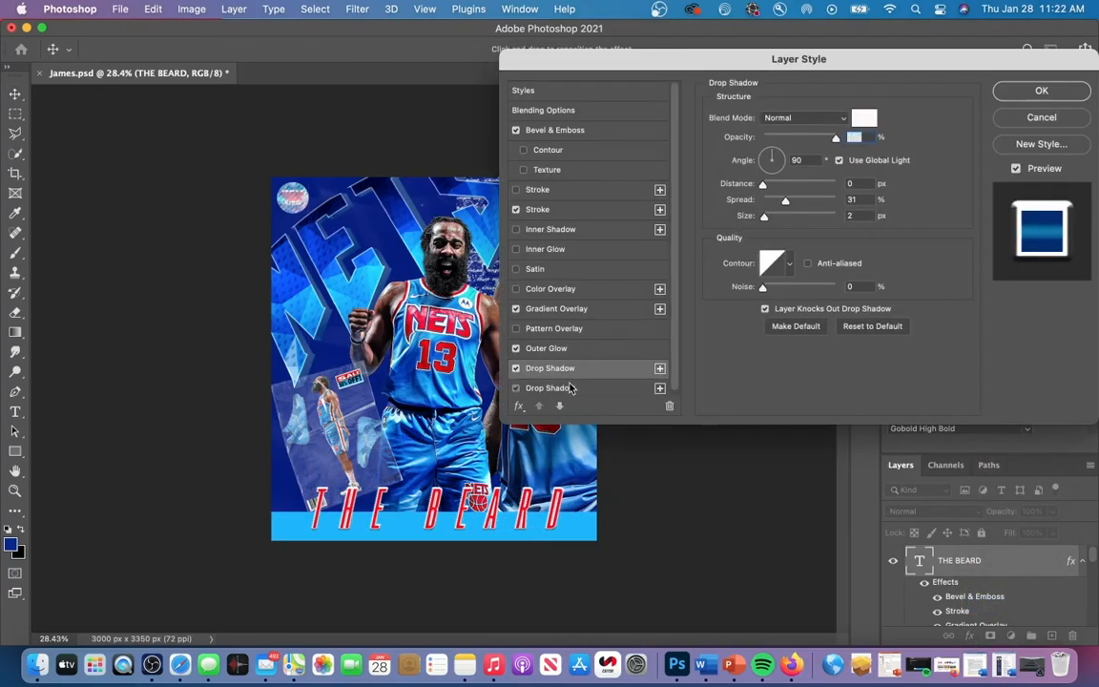
{"action": "left_click", "coordinate": [863, 120]}
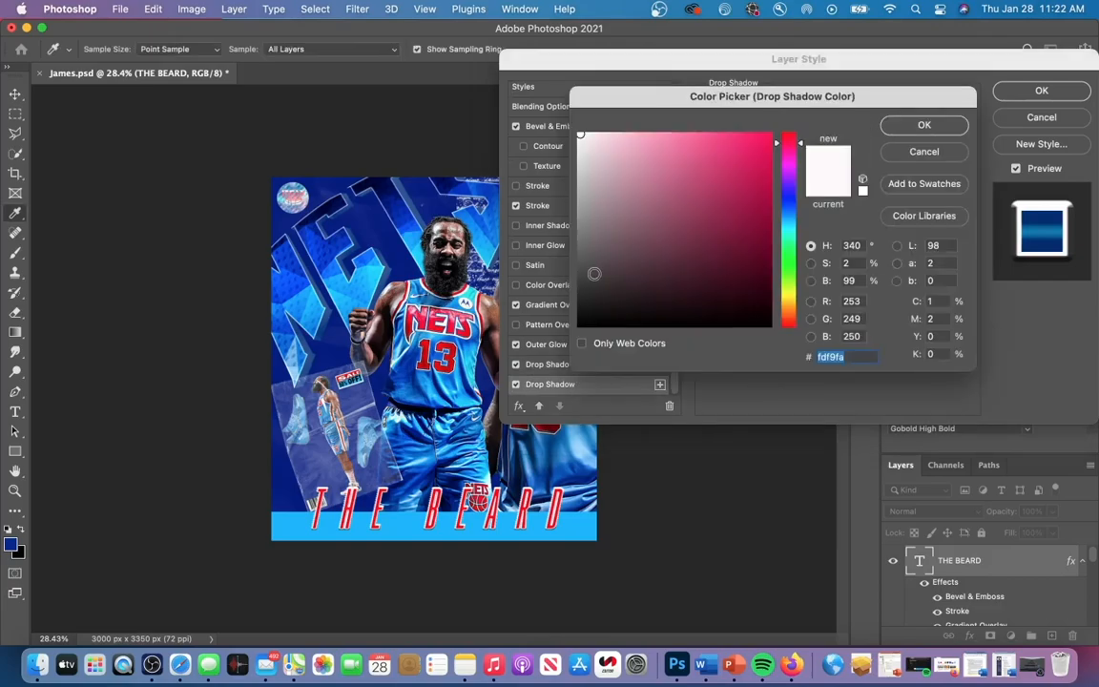
{"action": "left_click", "coordinate": [580, 322]}
{"action": "left_click", "coordinate": [934, 126]}
{"action": "mouse_move", "coordinate": [785, 200]}
{"action": "left_mouse_down"}
{"action": "mouse_move", "coordinate": [745, 200]}
{"action": "mouse_move", "coordinate": [790, 187]}
{"action": "mouse_move", "coordinate": [775, 218]}
{"action": "left_mouse_up"}
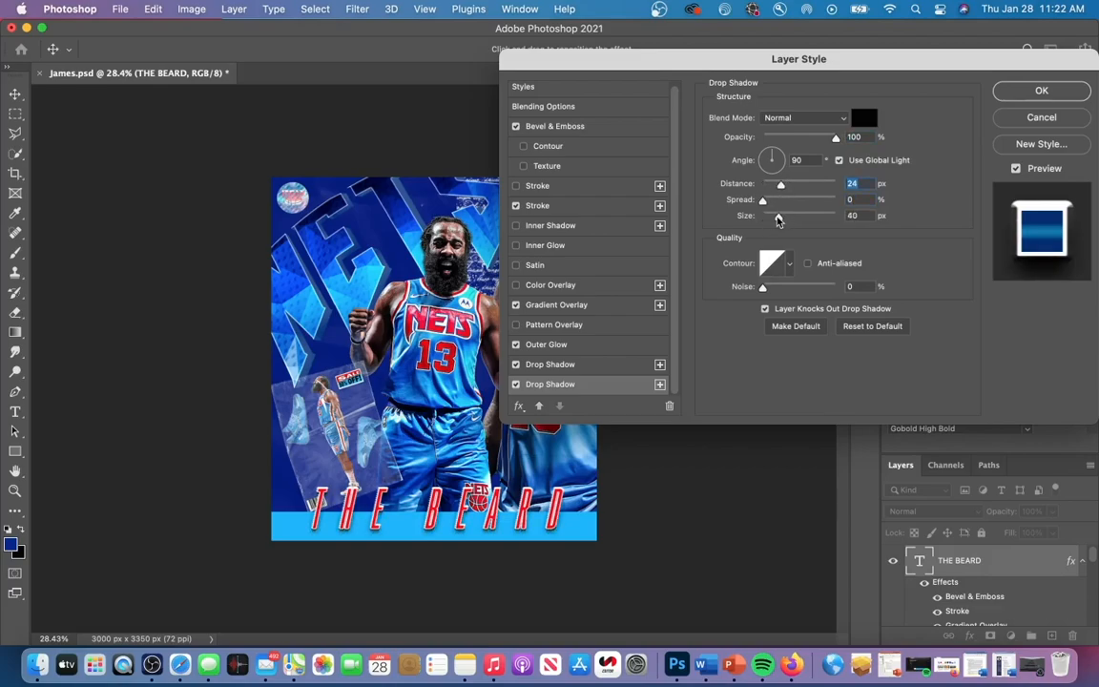
{"action": "left_click", "coordinate": [1040, 91]}
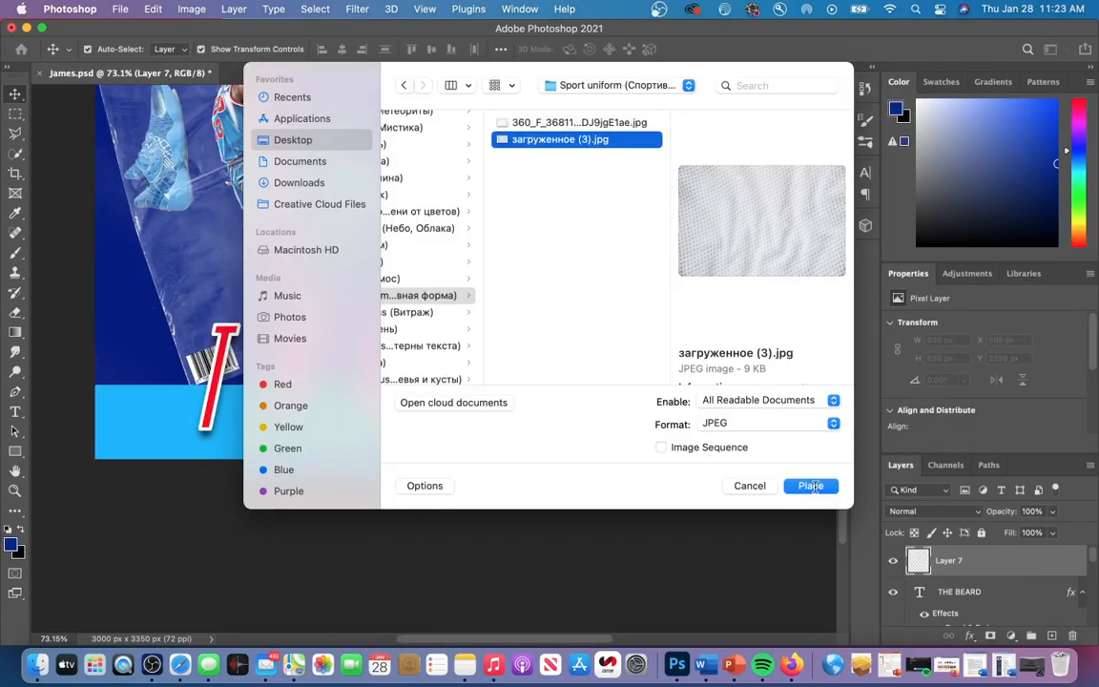
Place the fabric texture загруженное (3).jpg, enlarge it to 2565 × 1707 px and clip it to THE BEARD text.
{"action": "left_click", "coordinate": [812, 485]}
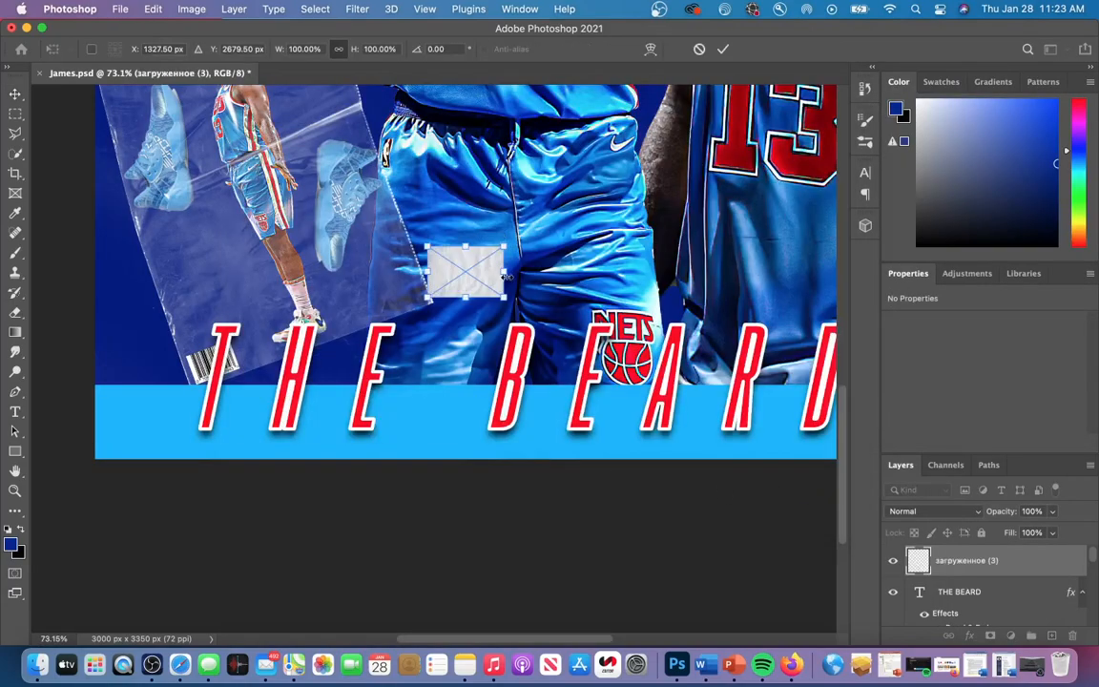
{"action": "key", "text": "Return"}
{"action": "right_click", "coordinate": [997, 563]}
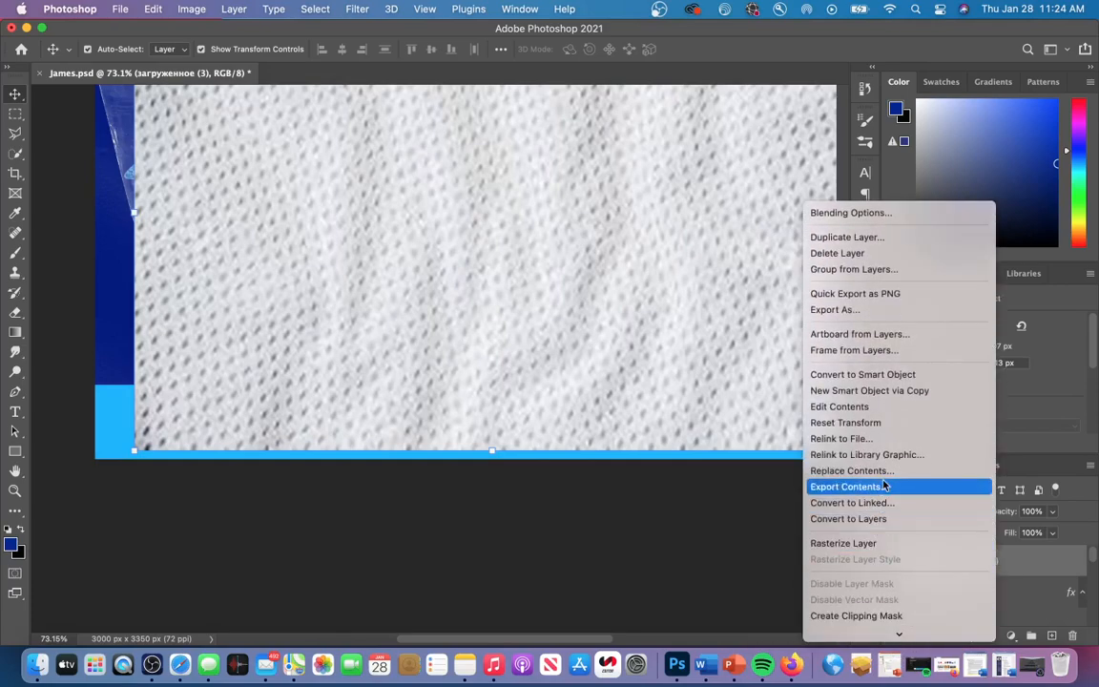
{"action": "left_click", "coordinate": [873, 503]}
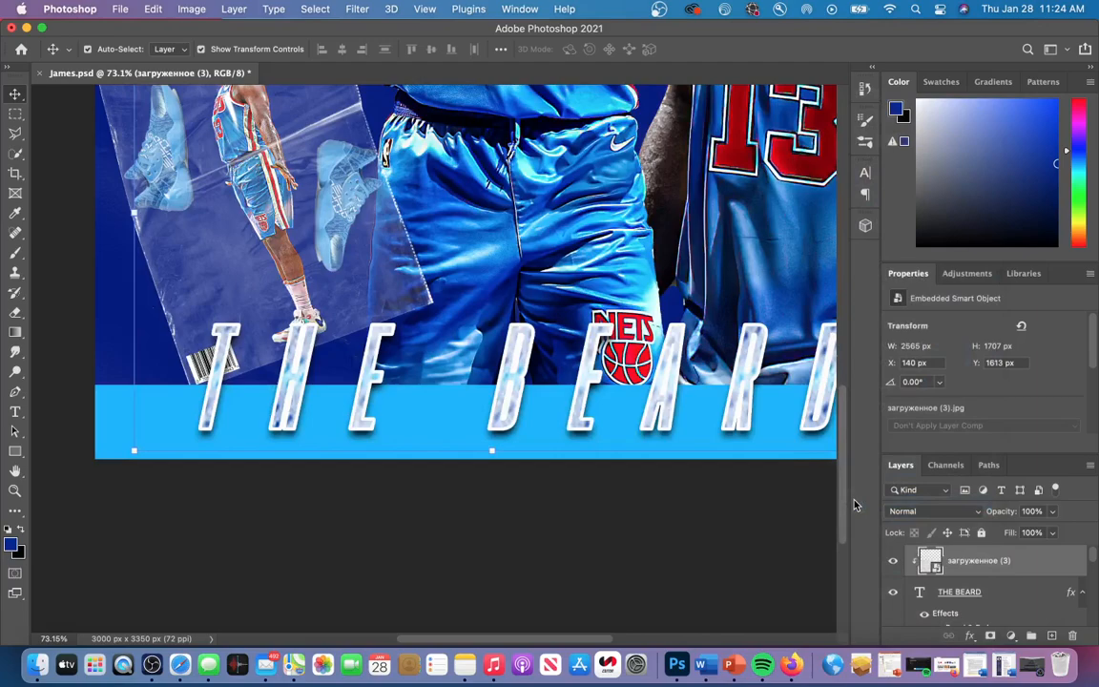
Set the clipped fabric texture's blend mode to Linear Burn.
{"action": "left_click", "coordinate": [920, 511]}
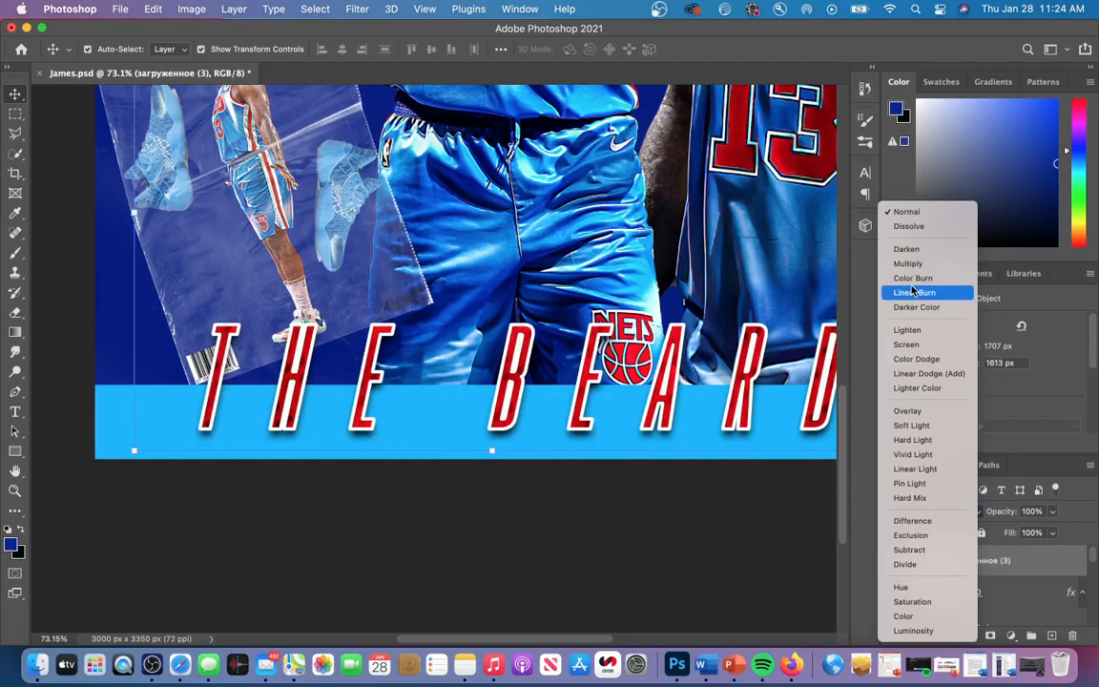
{"action": "left_click", "coordinate": [913, 292]}
{"action": "key", "text": "super+0"}
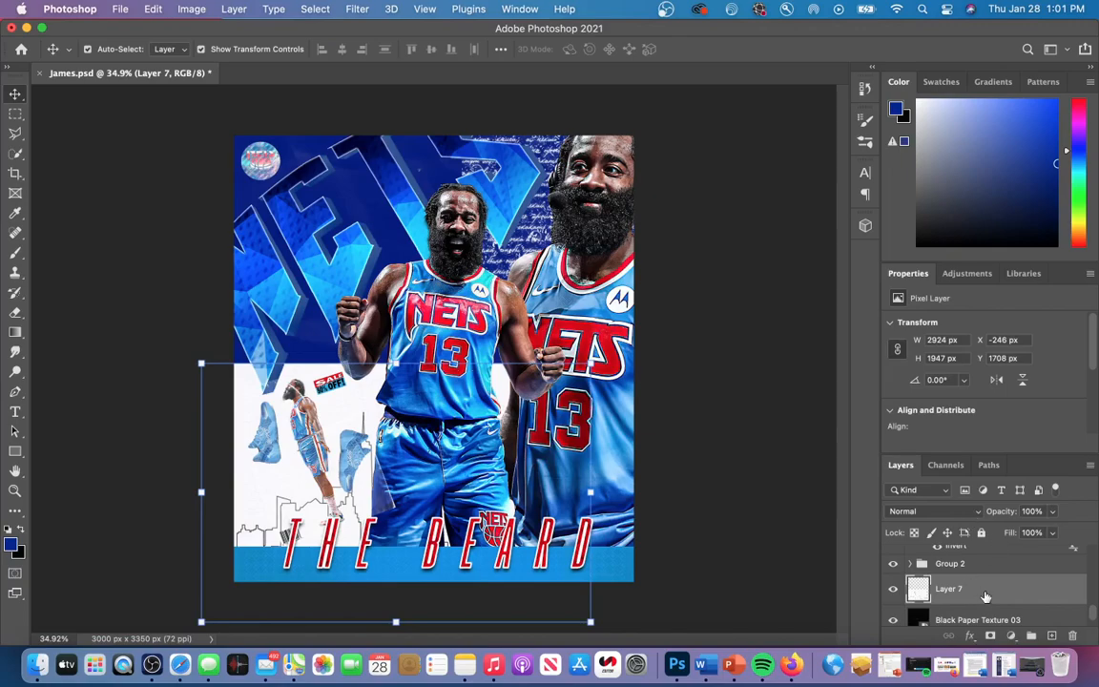
Hide the white of skyline Layer 7 by lowering Blend If's This Layer white point to about 126, and enlarge the layer.
{"action": "double_click", "coordinate": [983, 593]}
{"action": "left_click_drag", "start_coordinate": [906, 330], "coordinate": [799, 330]}
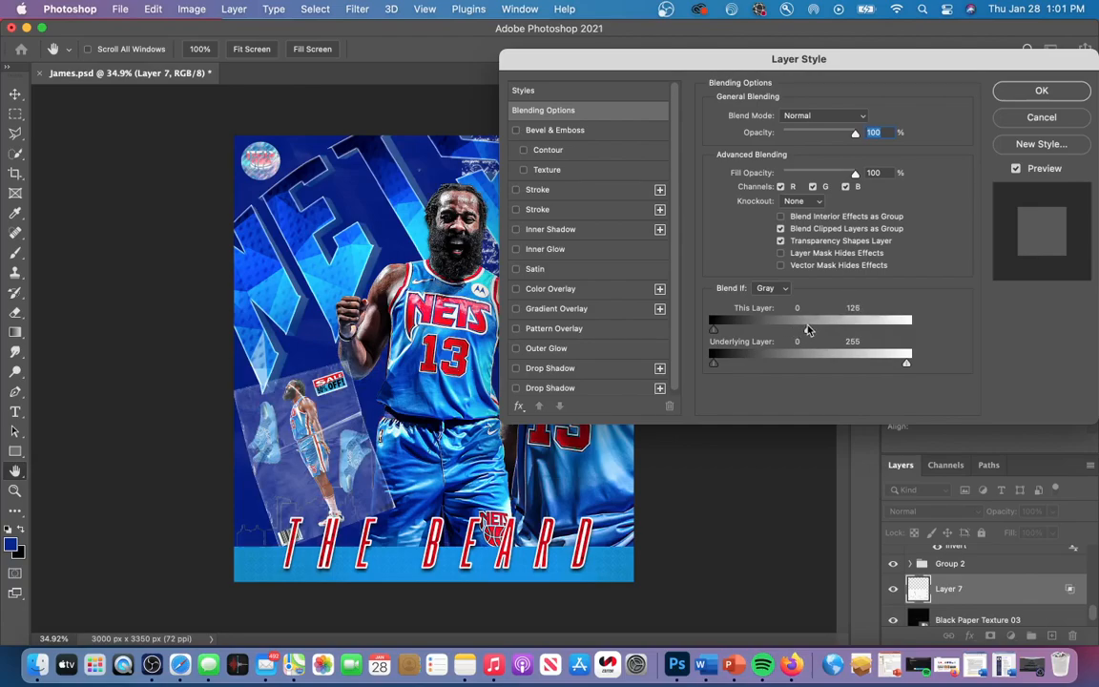
{"action": "left_click", "coordinate": [1041, 92]}
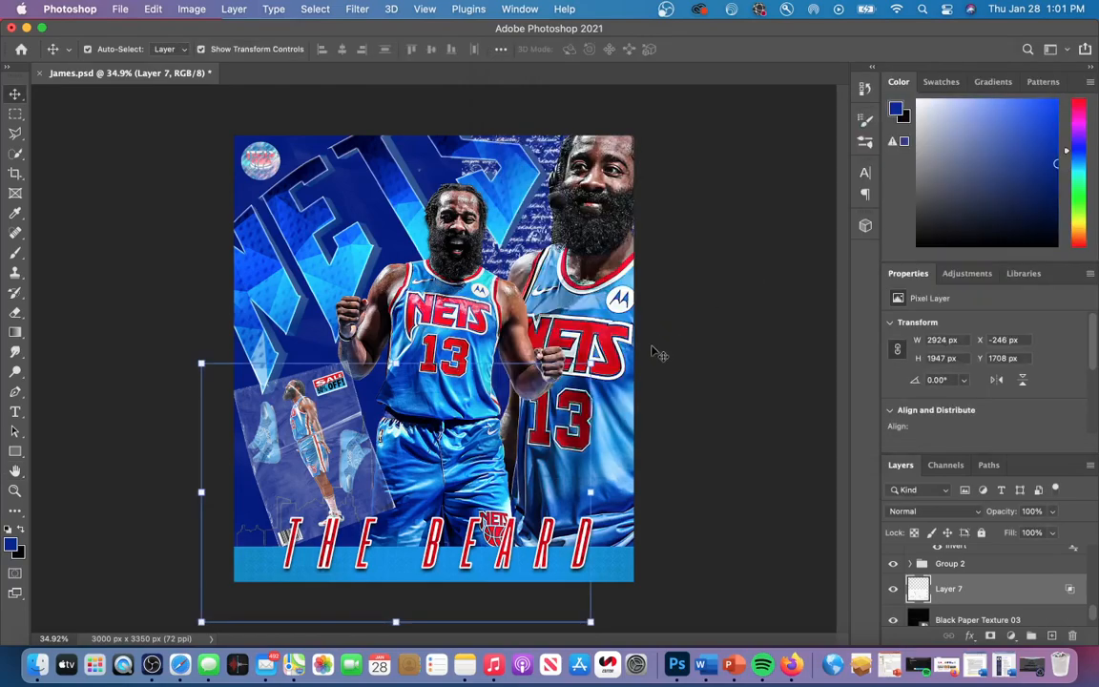
{"action": "key", "text": "super+t"}
{"action": "left_click_drag", "start_coordinate": [590, 363], "coordinate": [737, 275]}
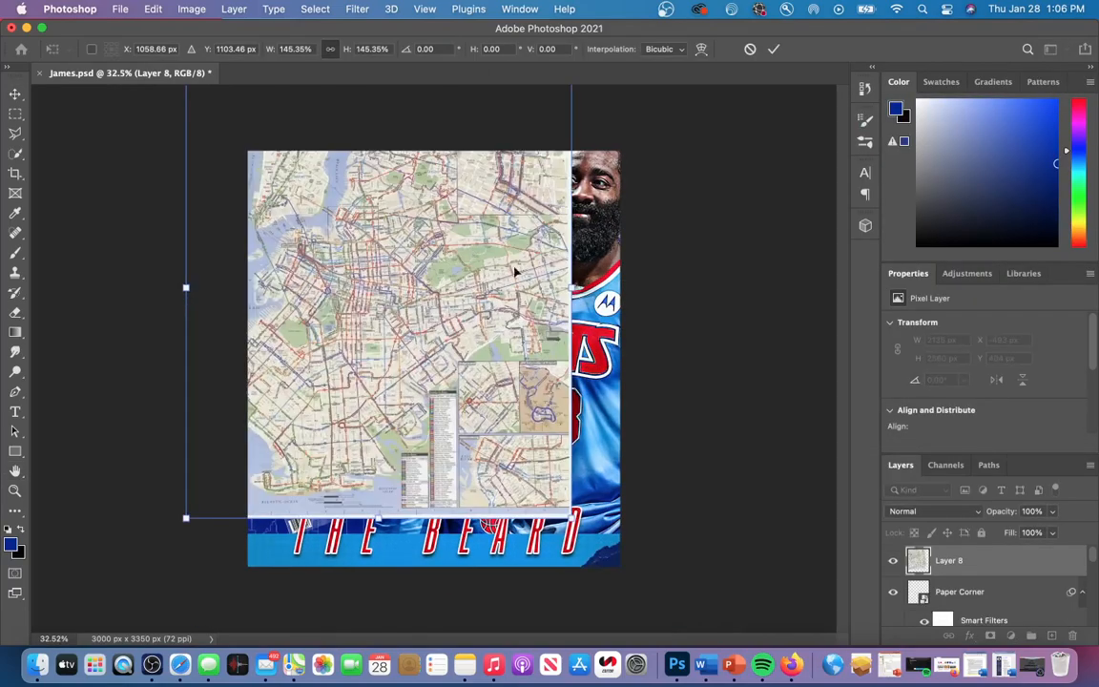
Move the map Layer 8 down to just above Black Paper Texture 03 and set its blend mode to Multiply.
{"action": "left_click_drag", "start_coordinate": [1014, 567], "coordinate": [957, 577]}
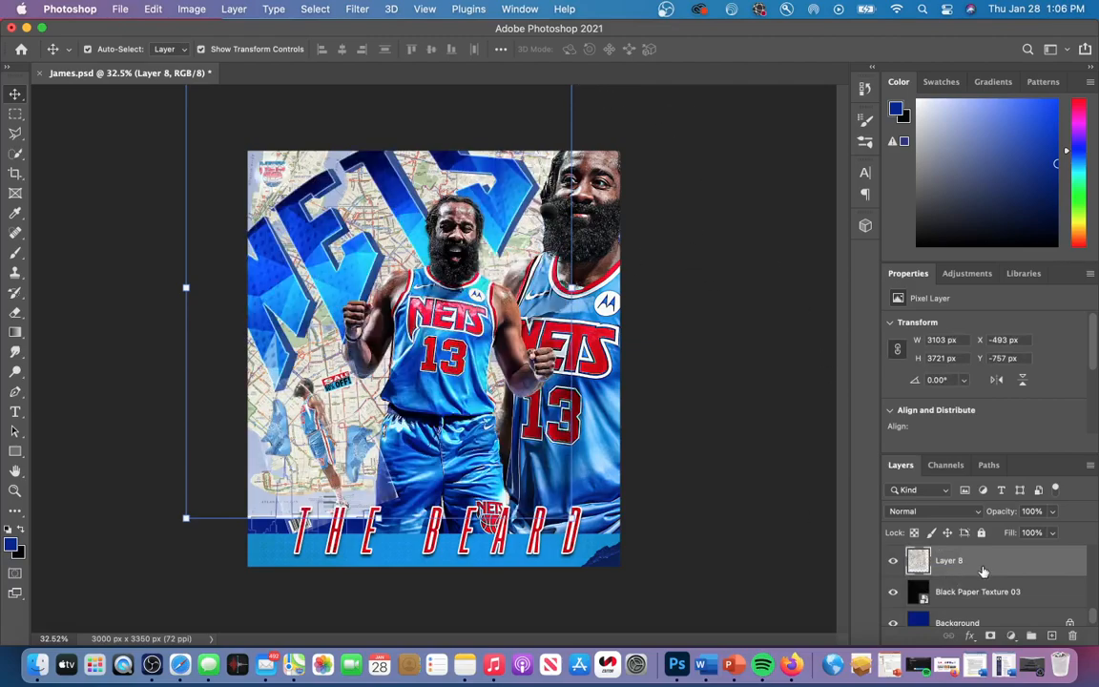
{"action": "left_click", "coordinate": [925, 510]}
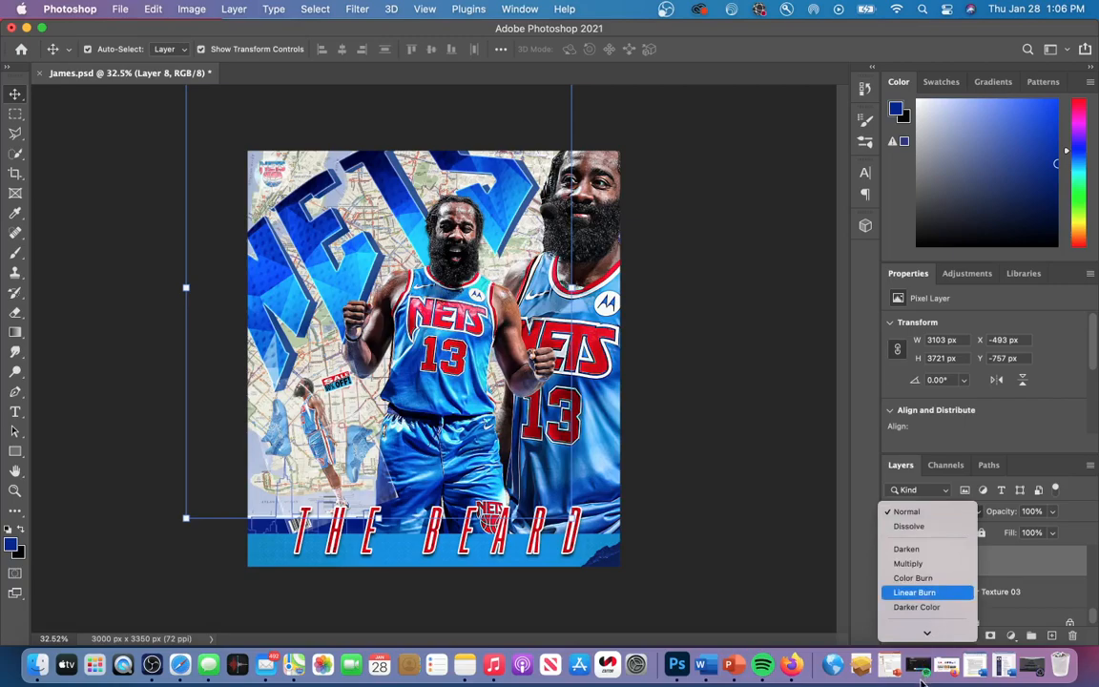
{"action": "mouse_move", "coordinate": [921, 684]}
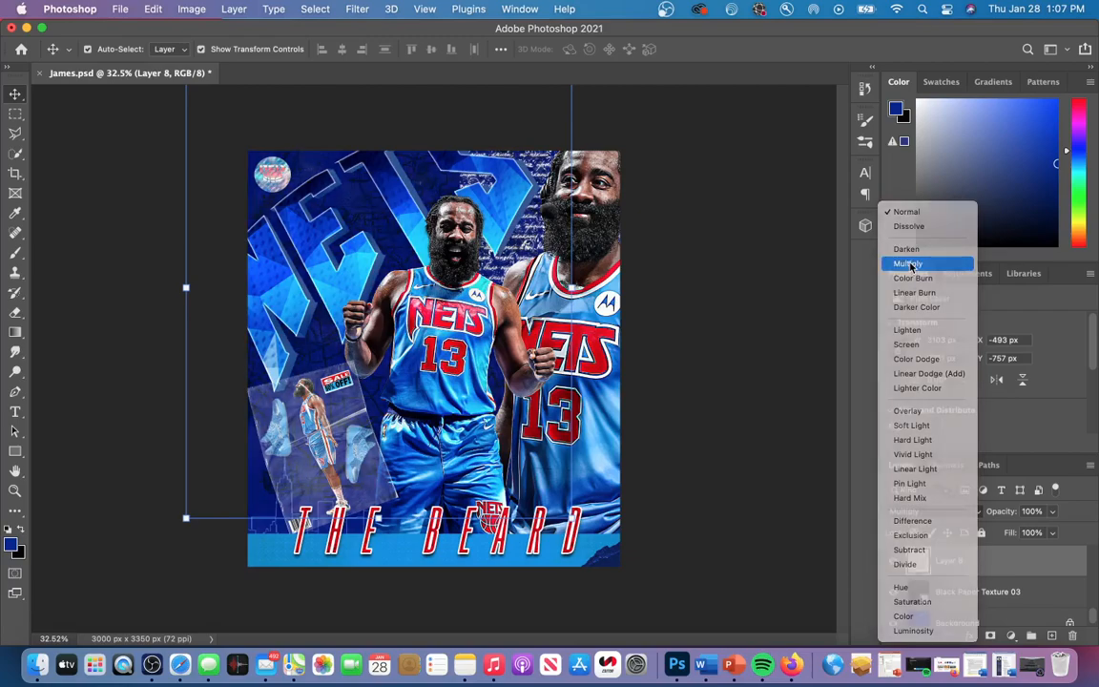
{"action": "left_click", "coordinate": [909, 265]}
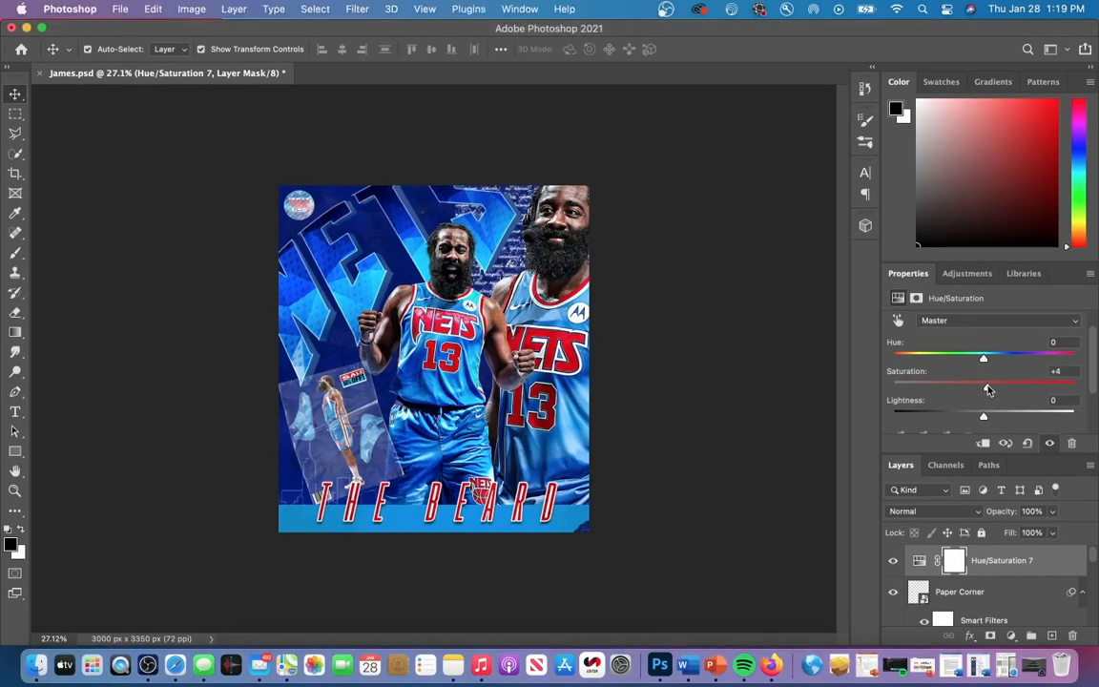
Raise the saturation of the top Hue/Saturation adjustment layer to about +31.
{"action": "left_click_drag", "start_coordinate": [988, 389], "coordinate": [998, 389]}
{"action": "scroll", "coordinate": [997, 381], "scroll_direction": "up", "scroll_amount": 1}
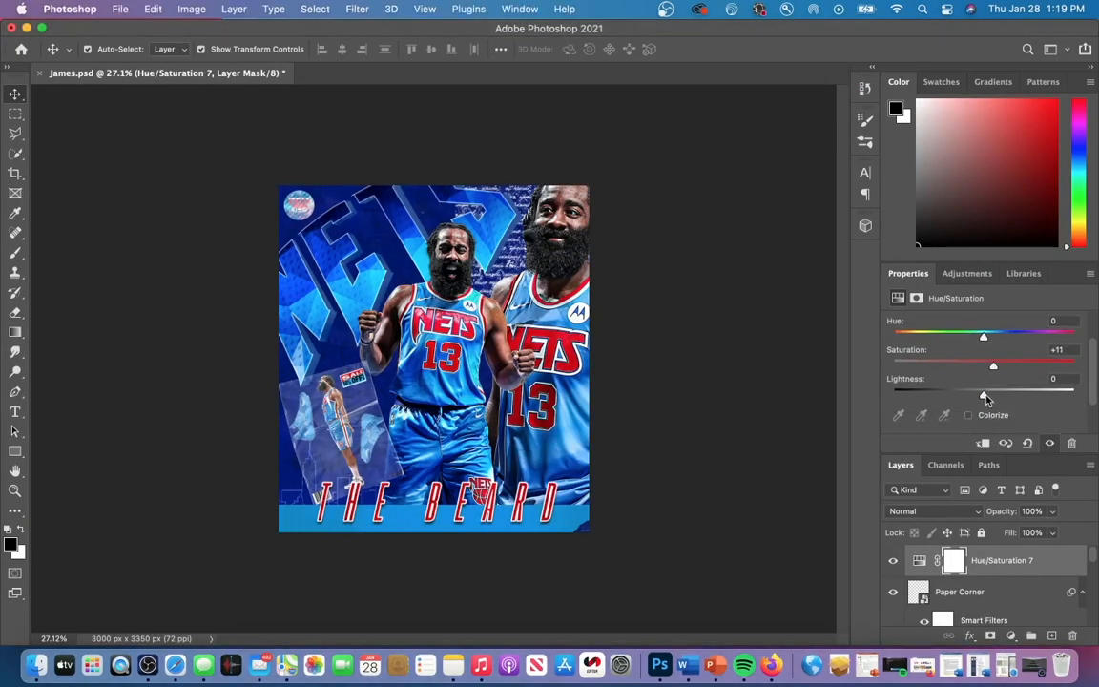
{"action": "left_click_drag", "start_coordinate": [1003, 400], "coordinate": [1008, 397]}
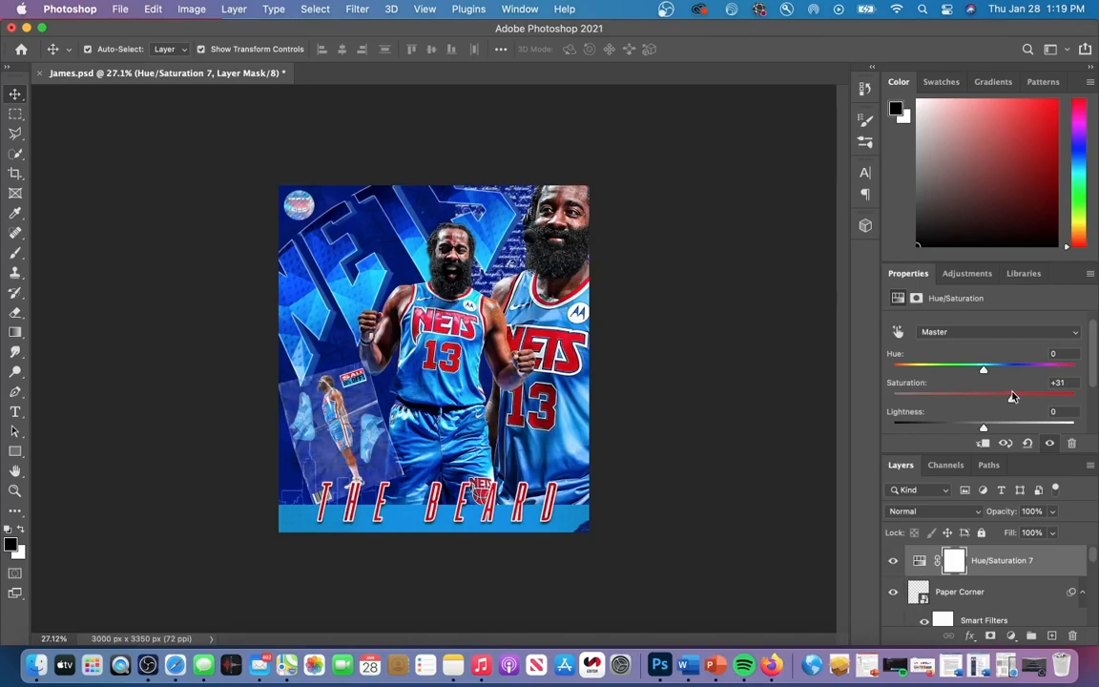
Add a Black & White adjustment layer on top, blended with Soft Light at 39% opacity.
{"action": "left_click", "coordinate": [1011, 635]}
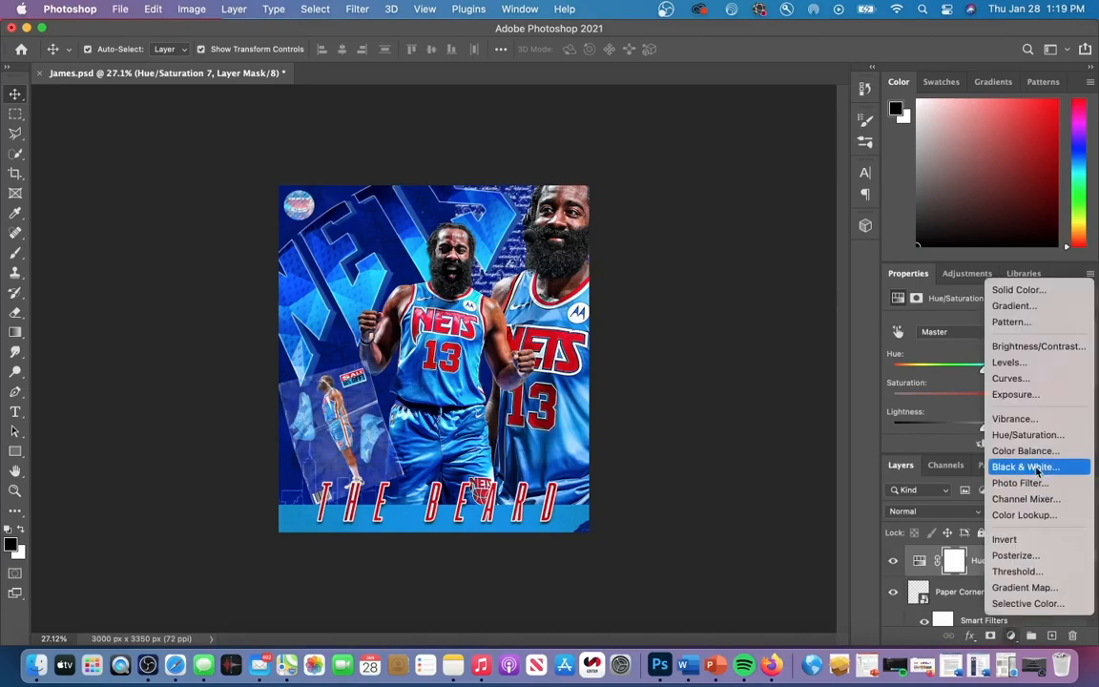
{"action": "left_click", "coordinate": [1022, 462]}
{"action": "left_click", "coordinate": [932, 512]}
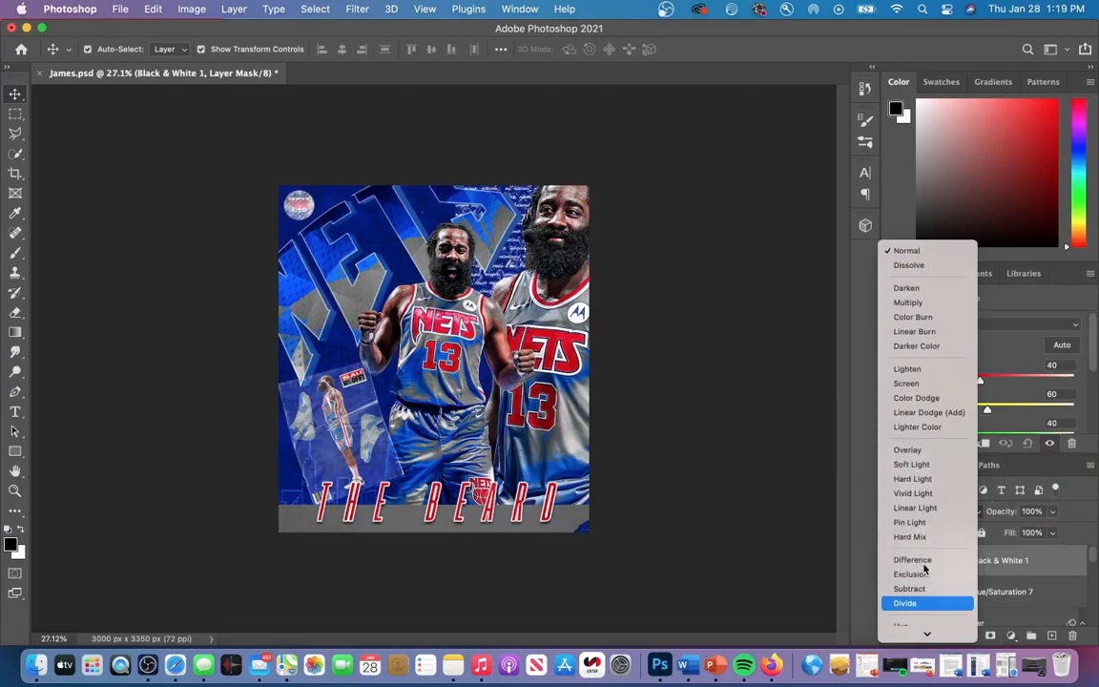
{"action": "left_click", "coordinate": [912, 464]}
{"action": "left_click", "coordinate": [1052, 511]}
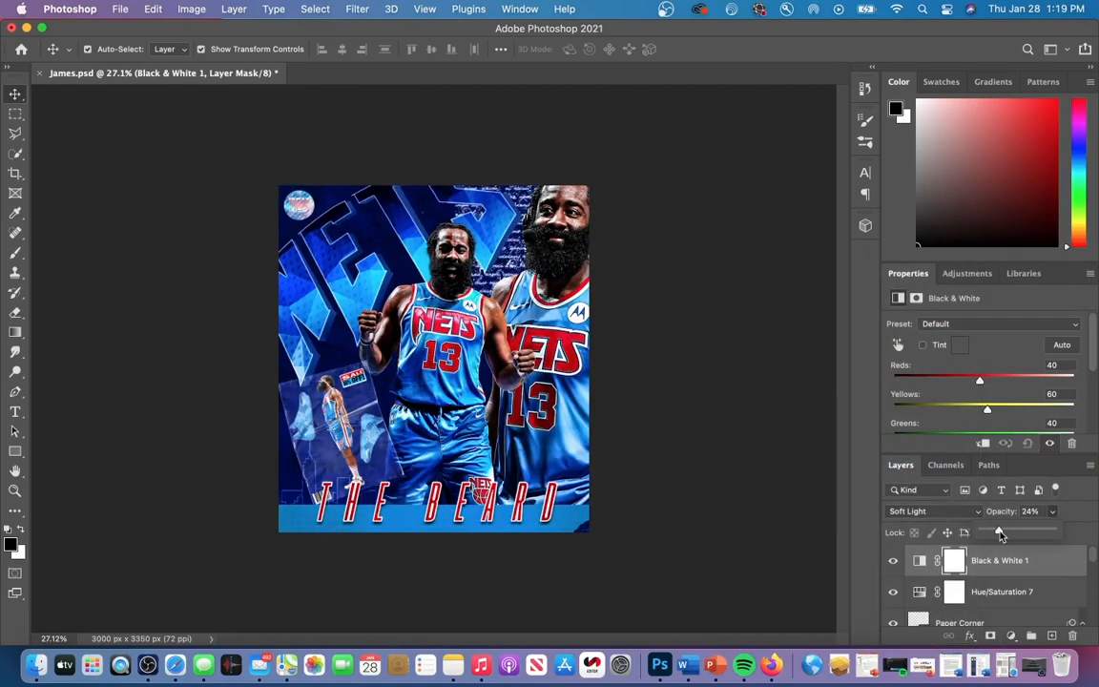
{"action": "left_click_drag", "start_coordinate": [1055, 532], "coordinate": [998, 534]}
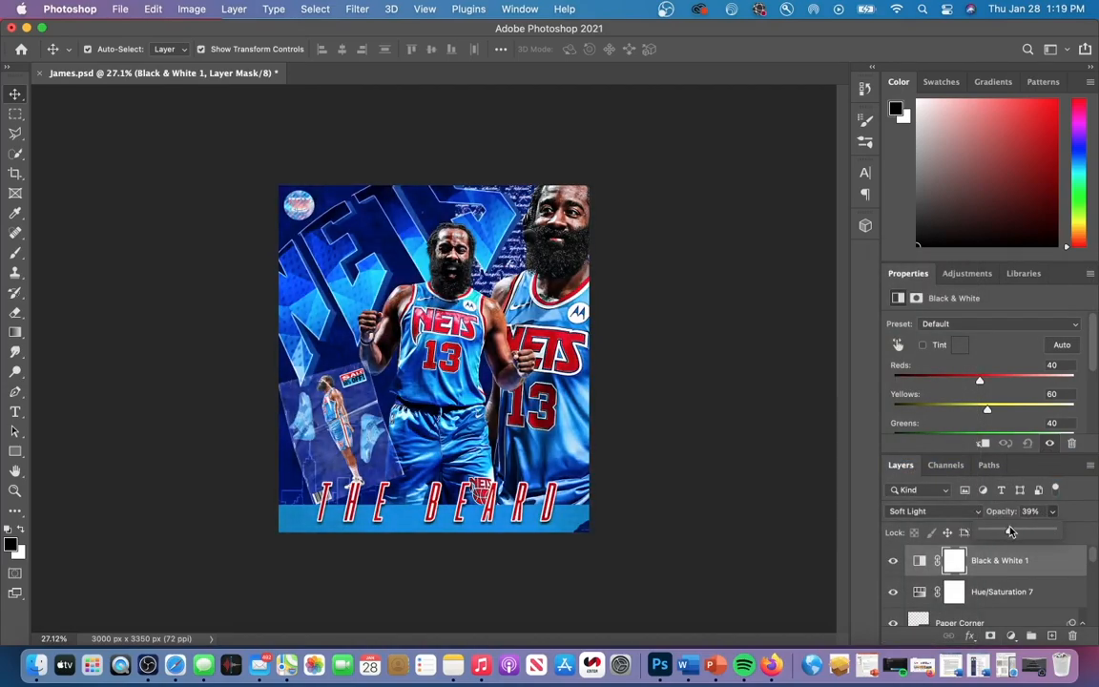
{"action": "left_click", "coordinate": [997, 565]}
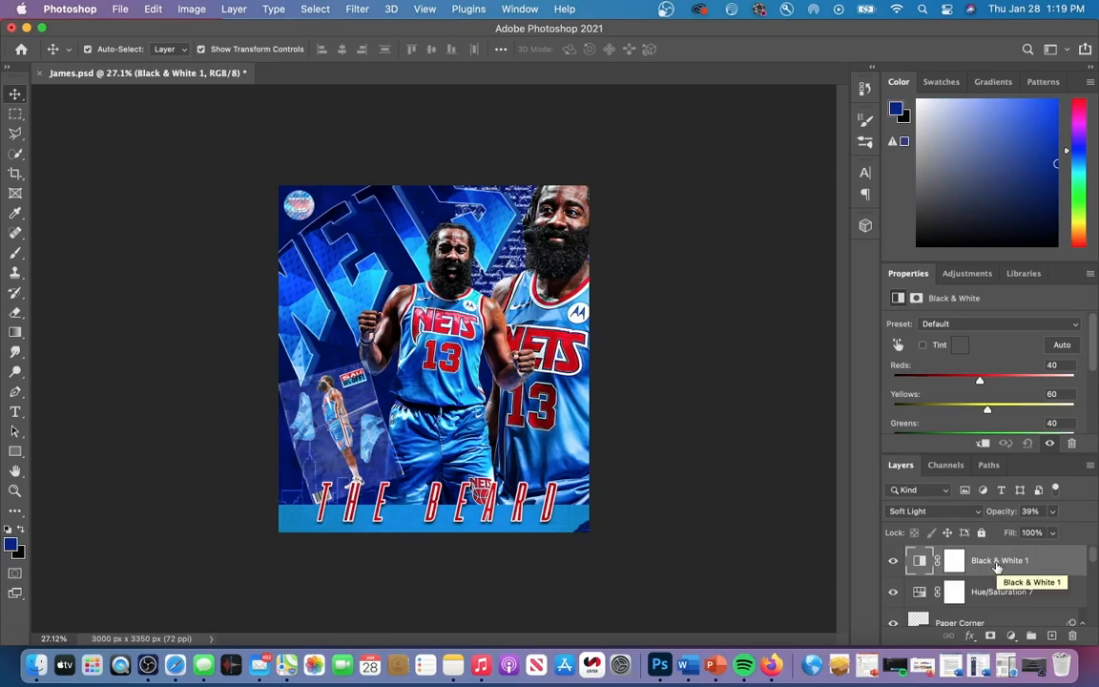
Add a Color Lookup adjustment layer with a Fuji F125 3DLUT, reduce its opacity and compare the poster with and without it.
{"action": "left_click", "coordinate": [1010, 635]}
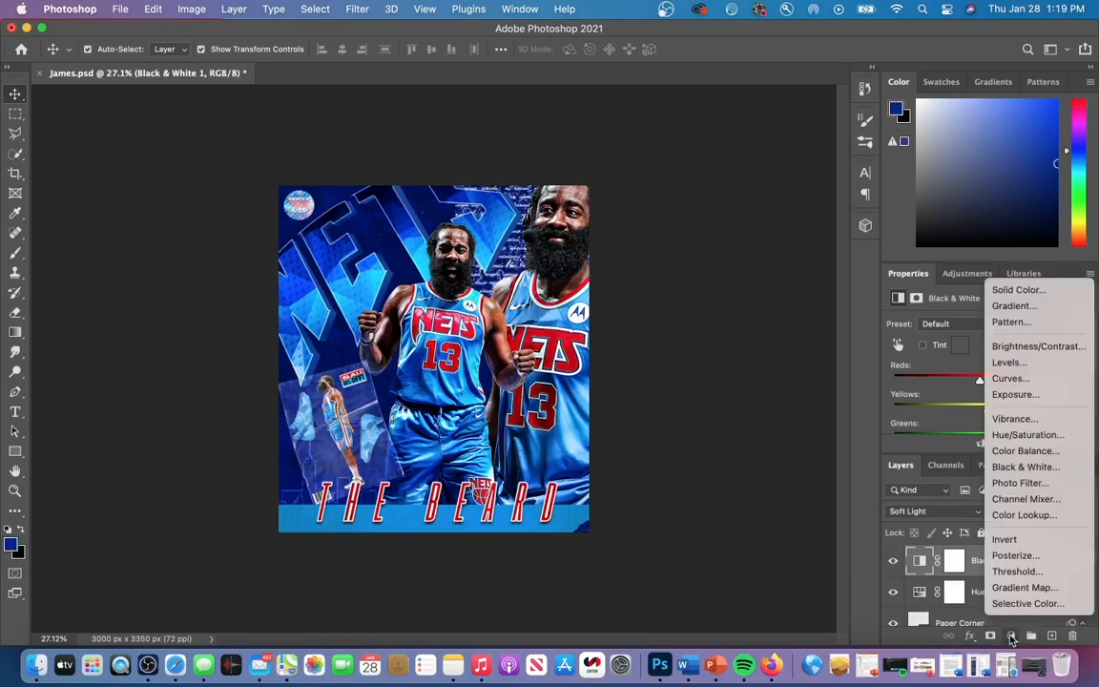
{"action": "left_click", "coordinate": [1039, 516]}
{"action": "left_click", "coordinate": [1016, 323]}
{"action": "left_click", "coordinate": [954, 524]}
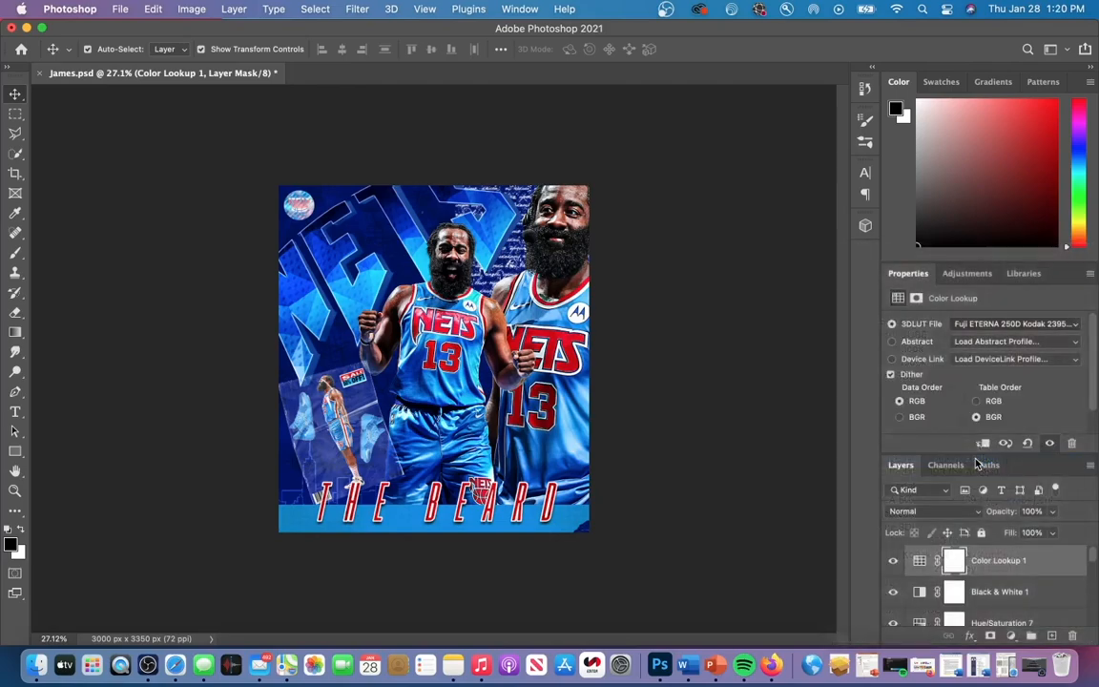
{"action": "left_click_drag", "start_coordinate": [1052, 511], "coordinate": [1011, 530]}
{"action": "left_click", "coordinate": [893, 560]}
{"action": "left_click", "coordinate": [894, 563]}
Add a second Color Lookup adjustment layer using filmstock_50.3dl at 32% opacity.
{"action": "left_click", "coordinate": [1011, 636]}
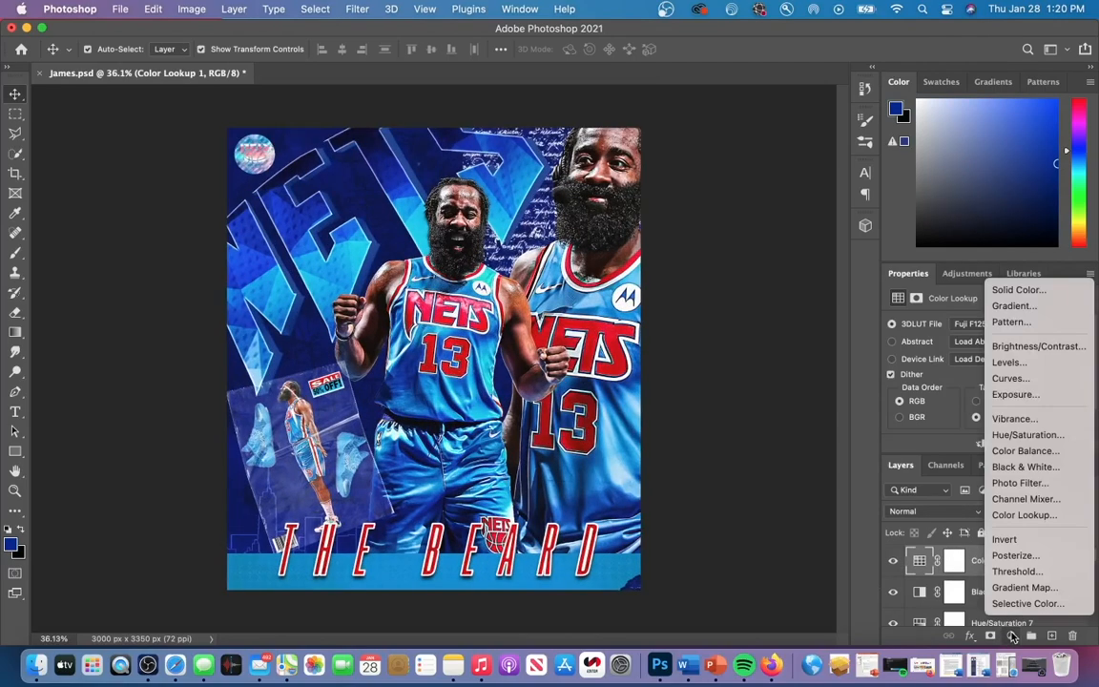
{"action": "left_click", "coordinate": [1023, 515]}
{"action": "left_click", "coordinate": [968, 323]}
{"action": "left_click", "coordinate": [890, 397]}
{"action": "left_click", "coordinate": [1052, 512]}
{"action": "left_click_drag", "start_coordinate": [1053, 528], "coordinate": [996, 530]}
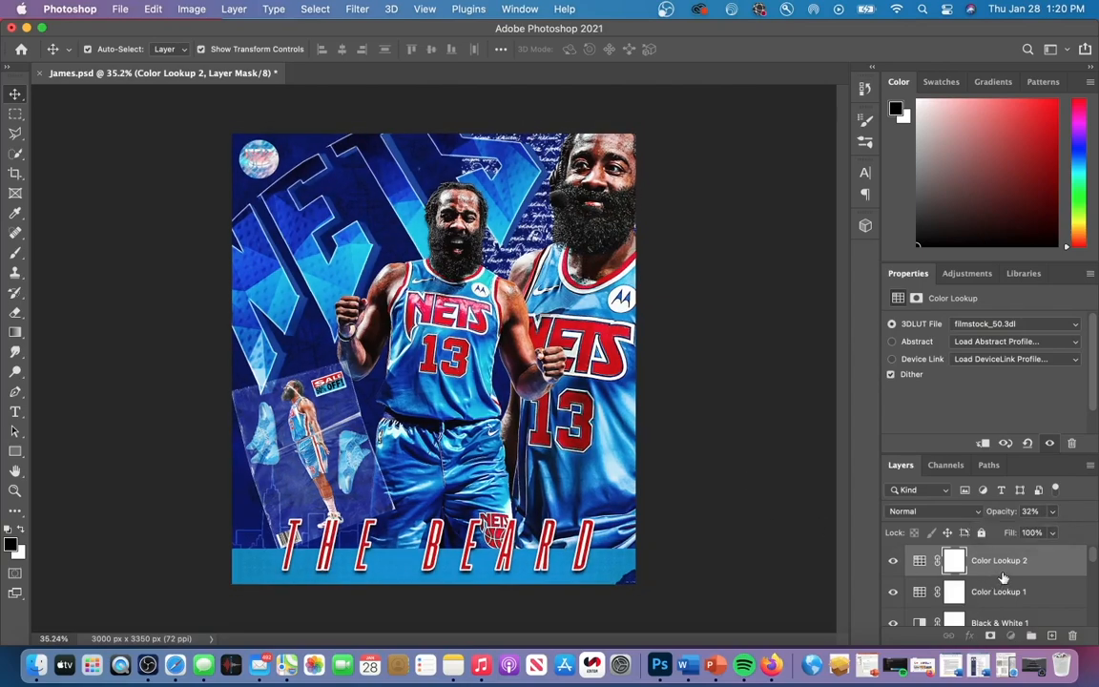
Add a third Color Lookup adjustment layer using 3Strip.look at 14% opacity and compare the poster with and without it.
{"action": "left_click", "coordinate": [1011, 636]}
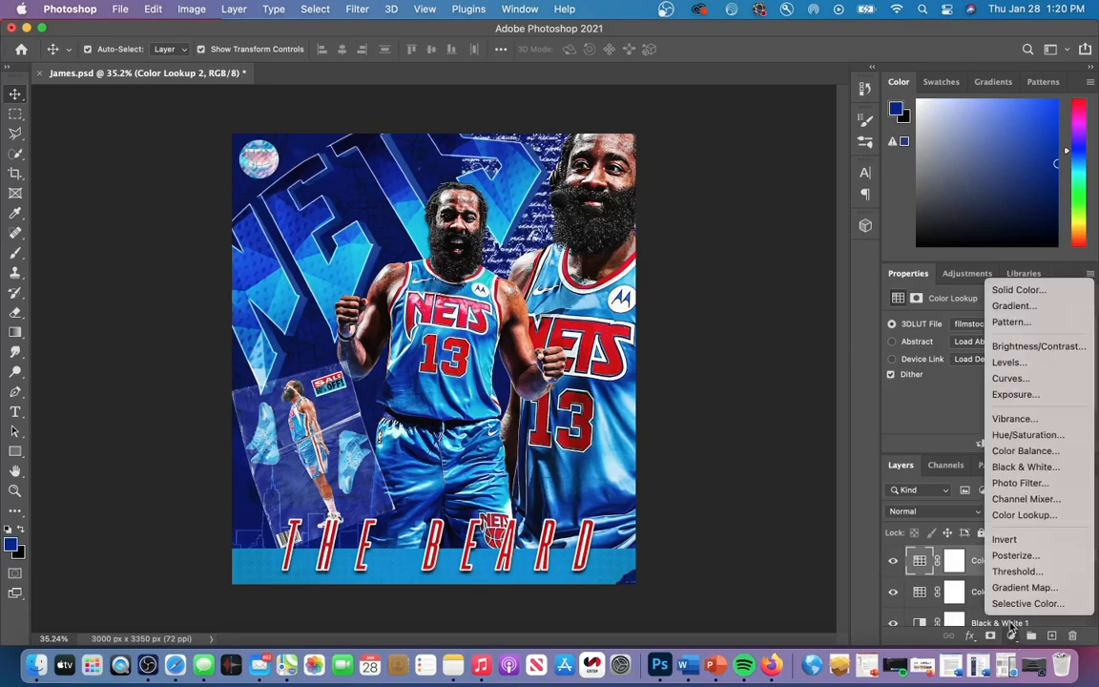
{"action": "left_click", "coordinate": [937, 546]}
{"action": "left_click", "coordinate": [1011, 636]}
{"action": "left_click", "coordinate": [1024, 514]}
{"action": "left_click", "coordinate": [1014, 324]}
{"action": "left_click", "coordinate": [876, 380]}
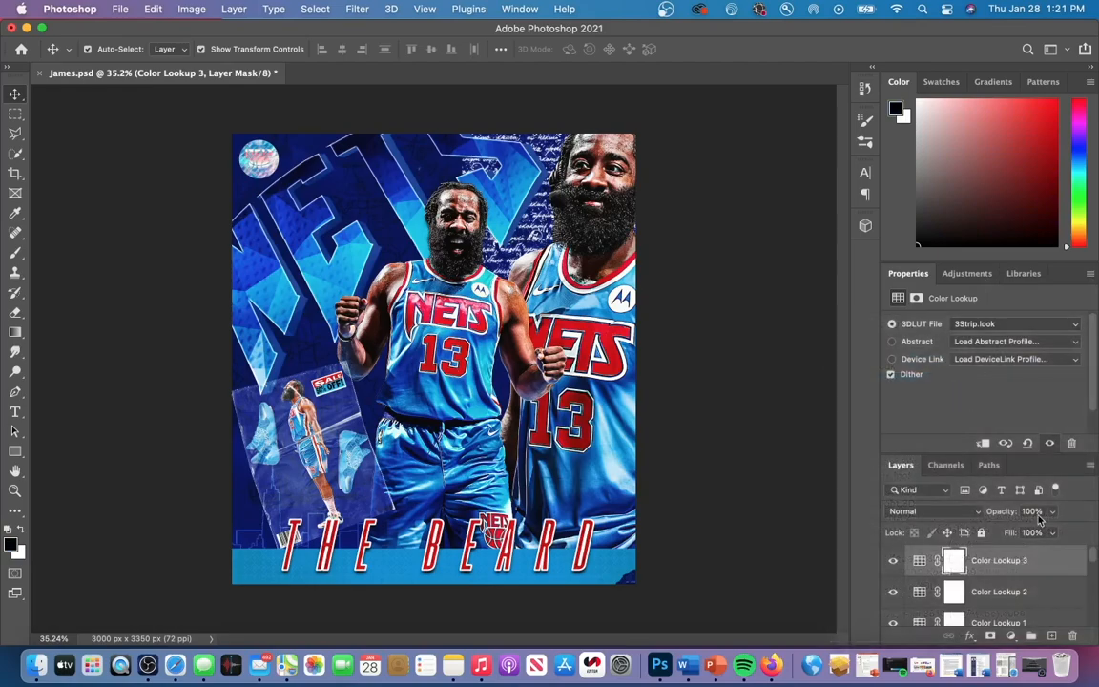
{"action": "left_click", "coordinate": [1052, 511]}
{"action": "left_click_drag", "start_coordinate": [1052, 531], "coordinate": [1016, 534]}
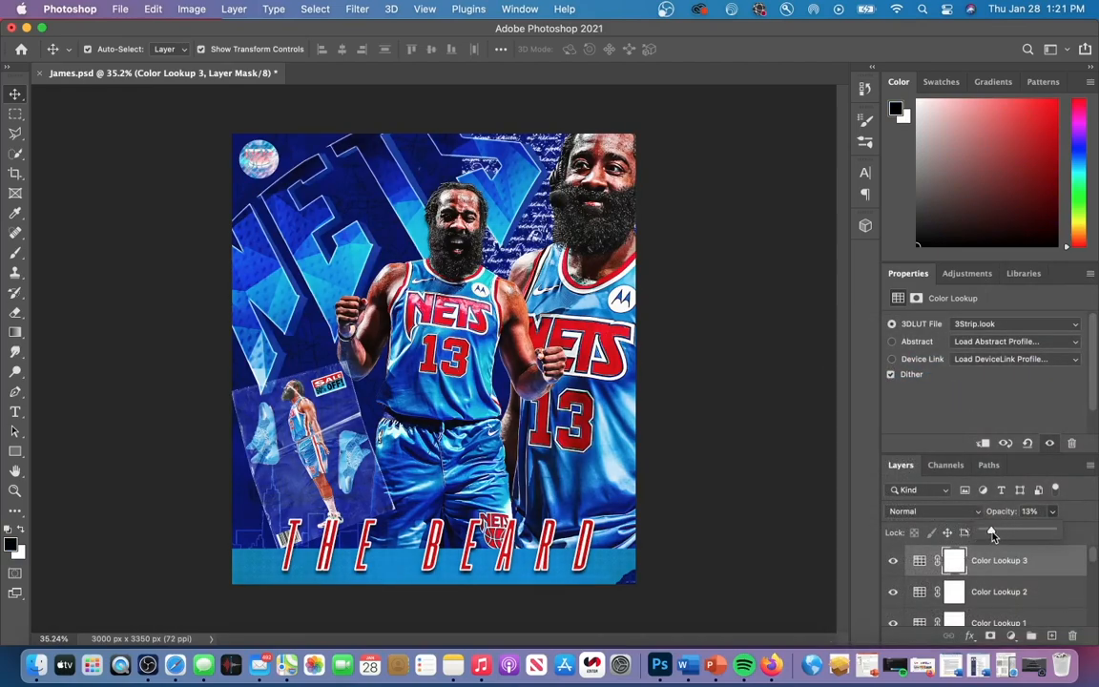
{"action": "left_click", "coordinate": [892, 561]}
{"action": "left_click", "coordinate": [893, 561]}
{"action": "scroll", "coordinate": [692, 523], "scroll_direction": "down", "scroll_amount": 2}
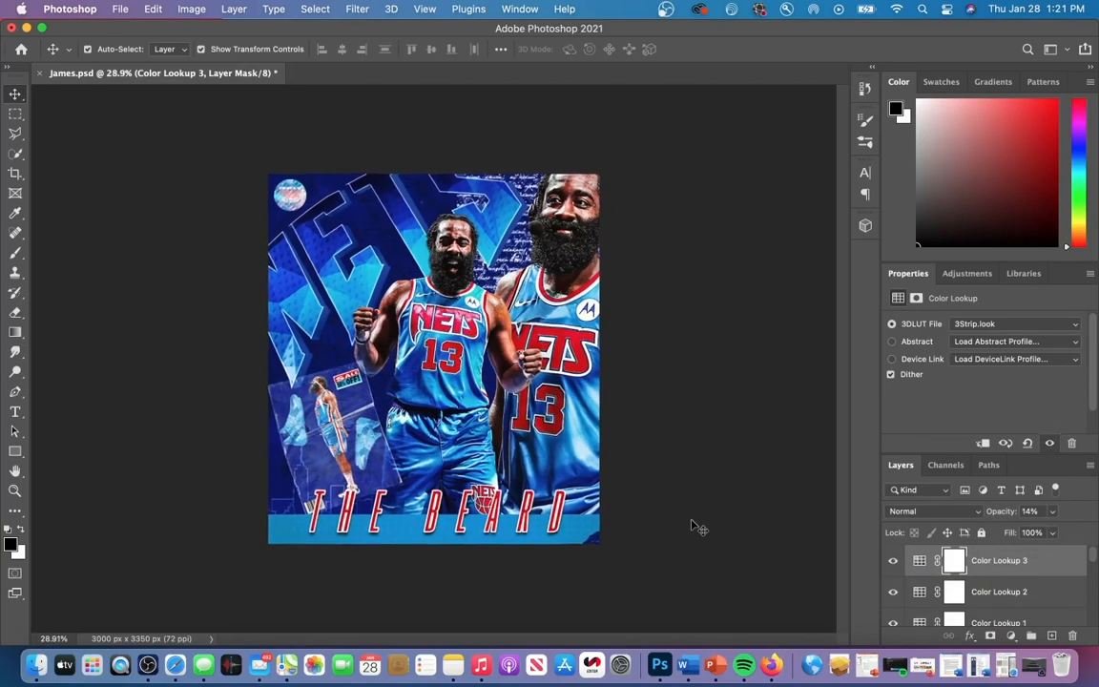
{"action": "scroll", "coordinate": [692, 523], "scroll_direction": "up", "scroll_amount": 4}
{"action": "scroll", "coordinate": [691, 523], "scroll_direction": "down", "scroll_amount": 2}
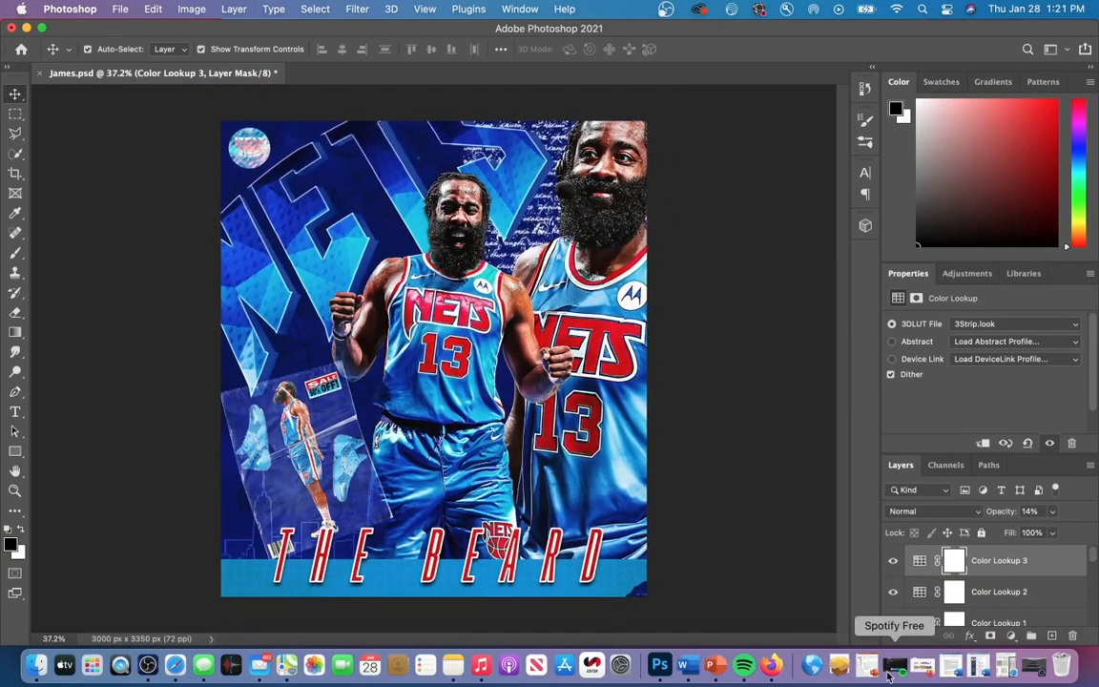
Add a Gradient Map adjustment layer and change its black color stop to a bright saturated blue.
{"action": "left_click", "coordinate": [1008, 636]}
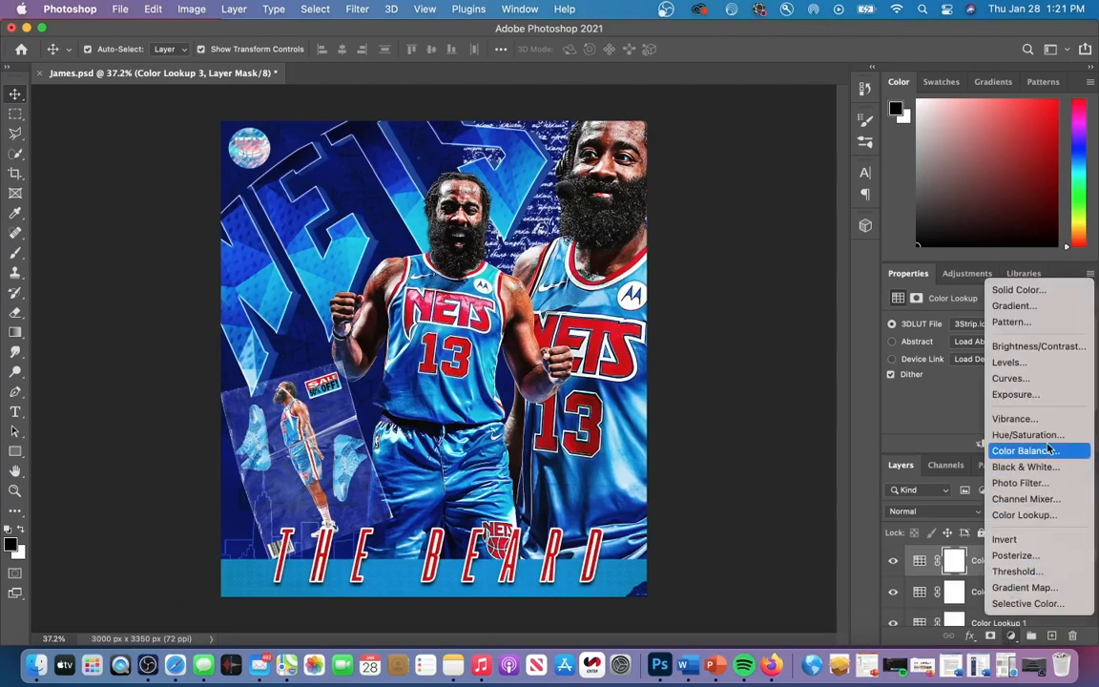
{"action": "left_click", "coordinate": [1011, 584]}
{"action": "left_click", "coordinate": [892, 329]}
{"action": "left_click", "coordinate": [942, 287]}
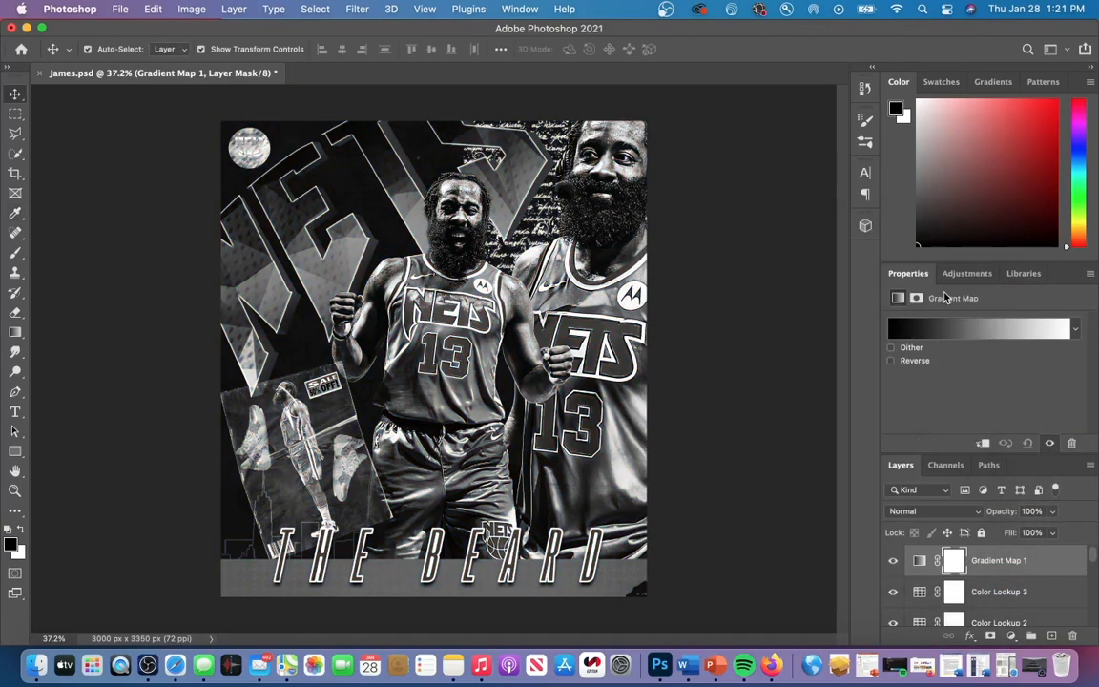
{"action": "left_click", "coordinate": [918, 330]}
{"action": "left_click", "coordinate": [660, 478]}
{"action": "double_click", "coordinate": [660, 478]}
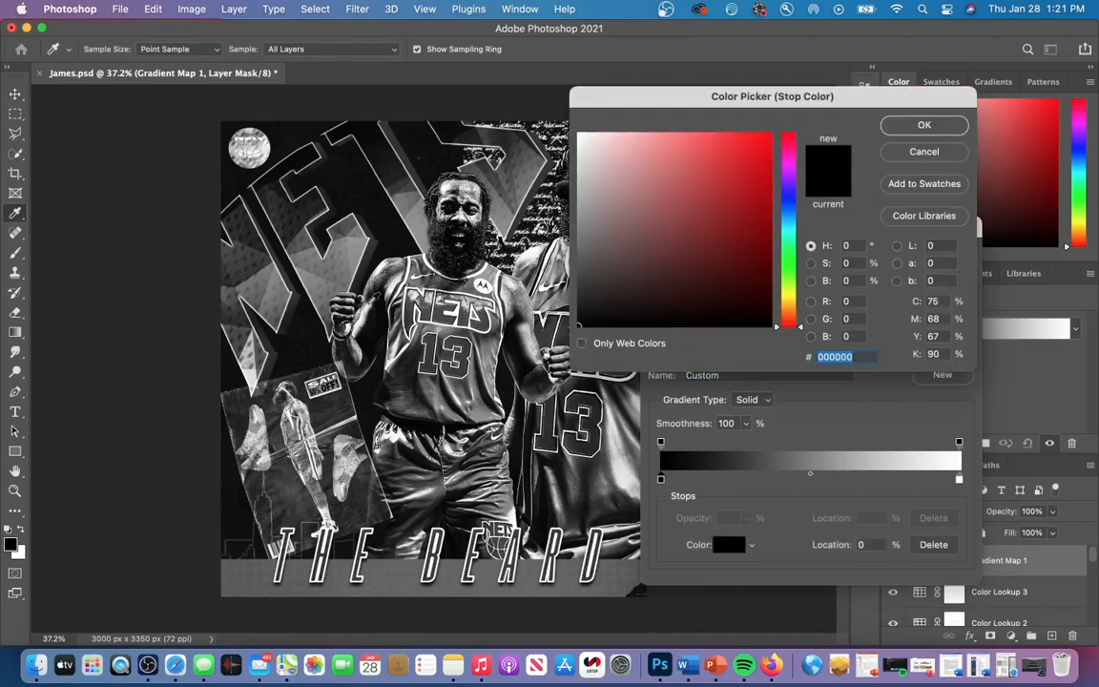
{"action": "left_click", "coordinate": [767, 139]}
{"action": "left_click", "coordinate": [787, 207]}
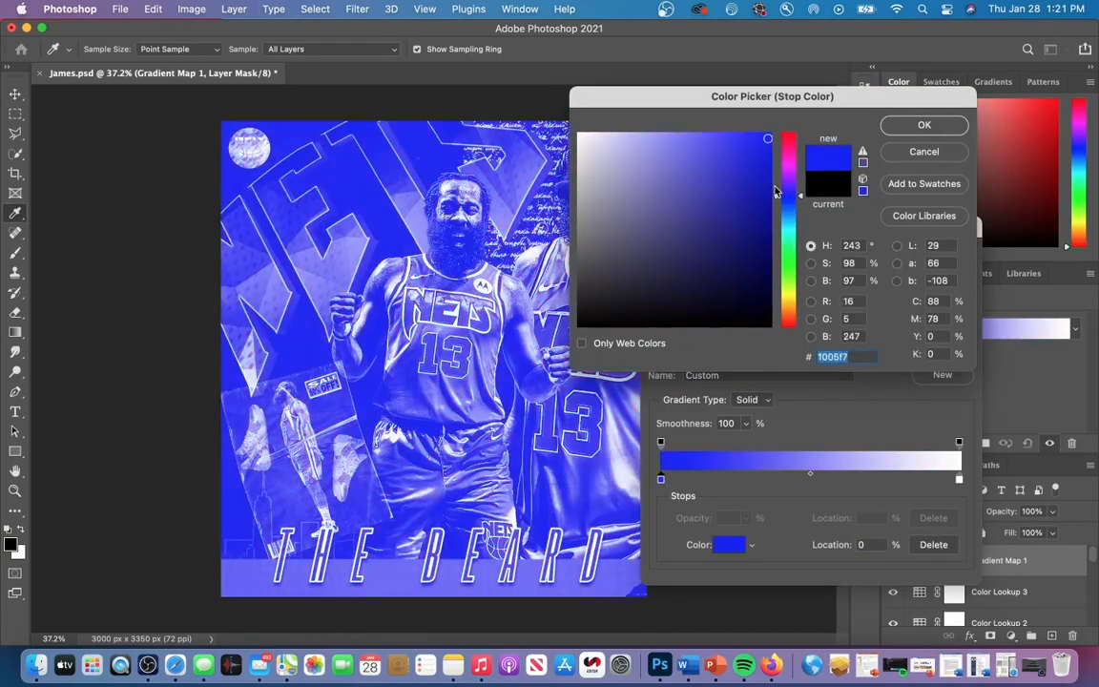
{"action": "left_click", "coordinate": [927, 125]}
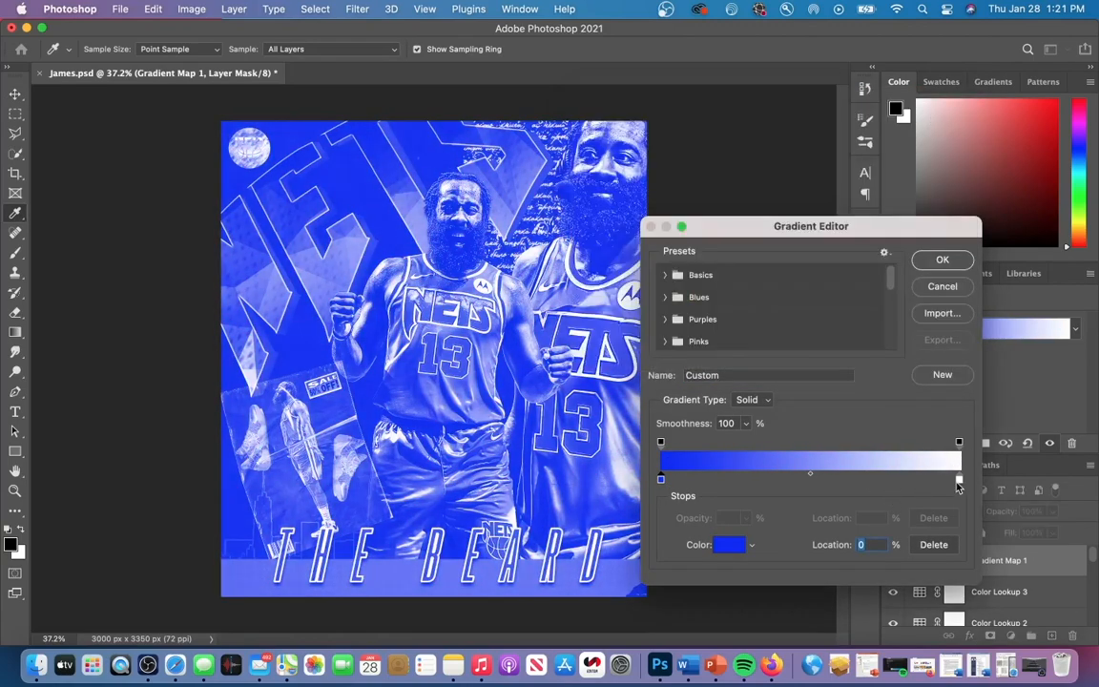
Change the gradient map's white color stop to bright red and accept the blue-to-red gradient.
{"action": "left_click", "coordinate": [959, 481]}
{"action": "left_click", "coordinate": [730, 546]}
{"action": "left_click", "coordinate": [752, 141]}
{"action": "left_click", "coordinate": [924, 125]}
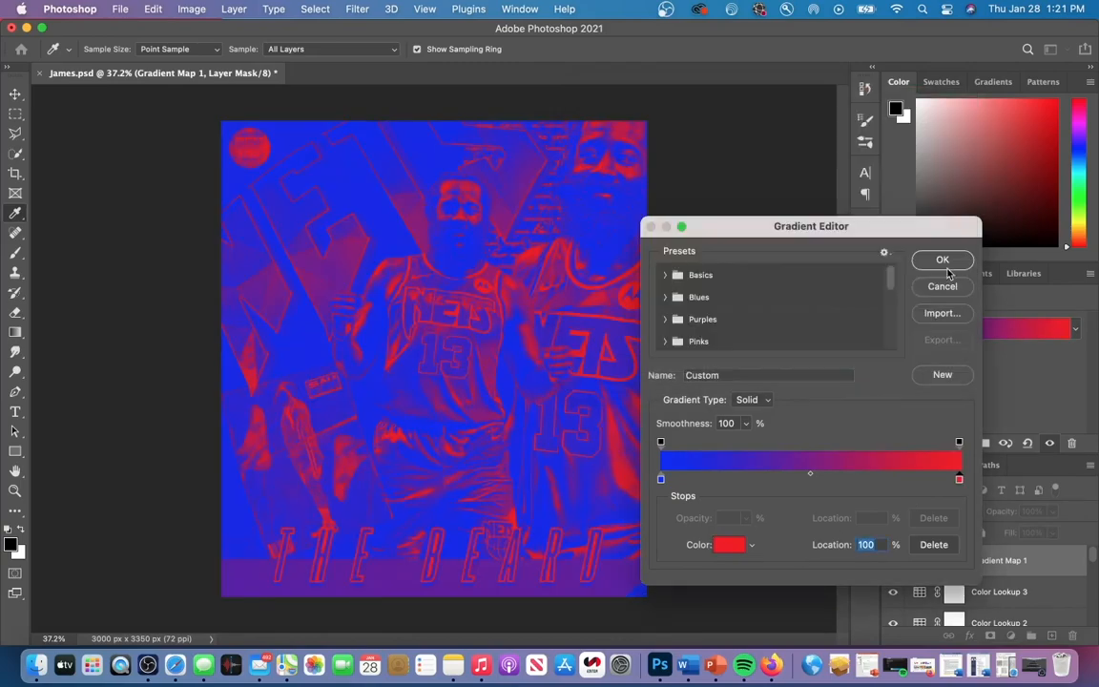
{"action": "left_click", "coordinate": [942, 261]}
Blend the blue-to-red gradient map with Lighter Color at 22% opacity and compare the poster with and without it.
{"action": "left_click", "coordinate": [923, 511]}
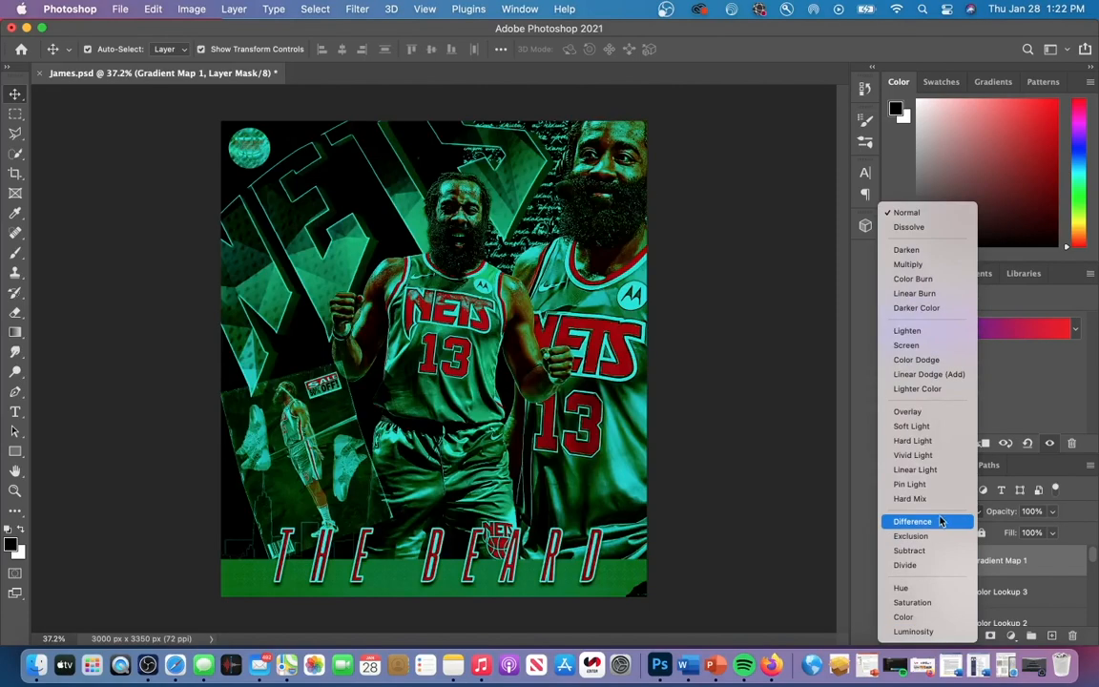
{"action": "left_click", "coordinate": [917, 388]}
{"action": "left_click", "coordinate": [1052, 512]}
{"action": "left_click_drag", "start_coordinate": [1054, 532], "coordinate": [1006, 534]}
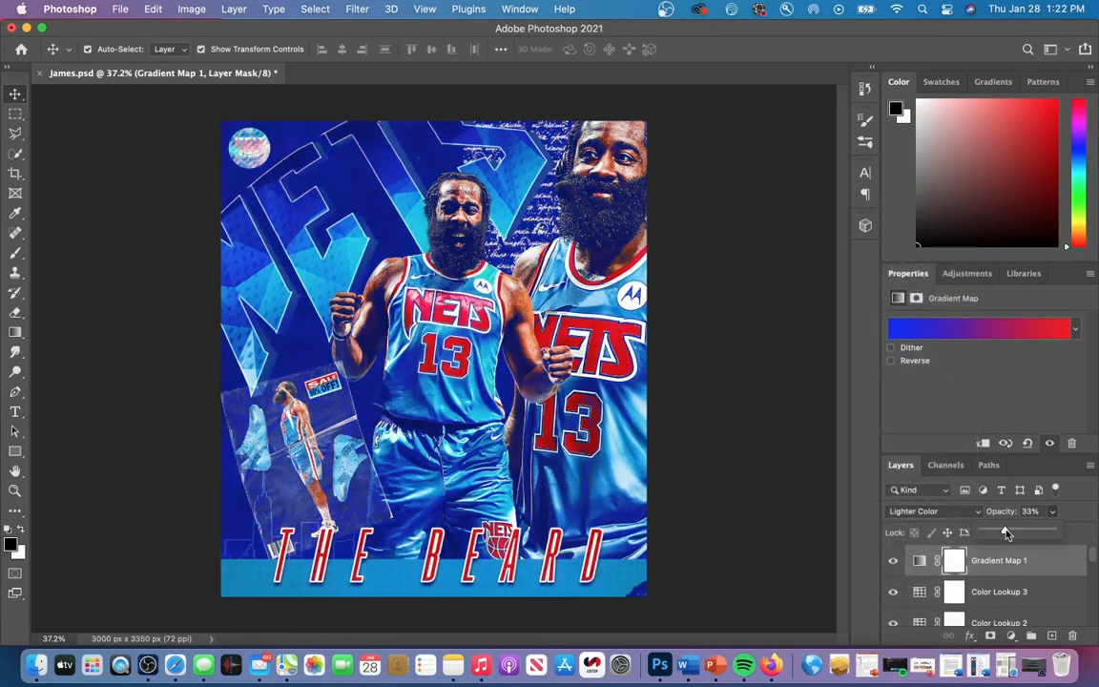
{"action": "left_click", "coordinate": [893, 563]}
{"action": "left_click", "coordinate": [893, 563]}
{"action": "scroll", "coordinate": [566, 443], "scroll_direction": "down", "scroll_amount": 1}
{"action": "scroll", "coordinate": [570, 446], "scroll_direction": "down", "scroll_amount": 3}
{"action": "scroll", "coordinate": [569, 446], "scroll_direction": "up", "scroll_amount": 5}
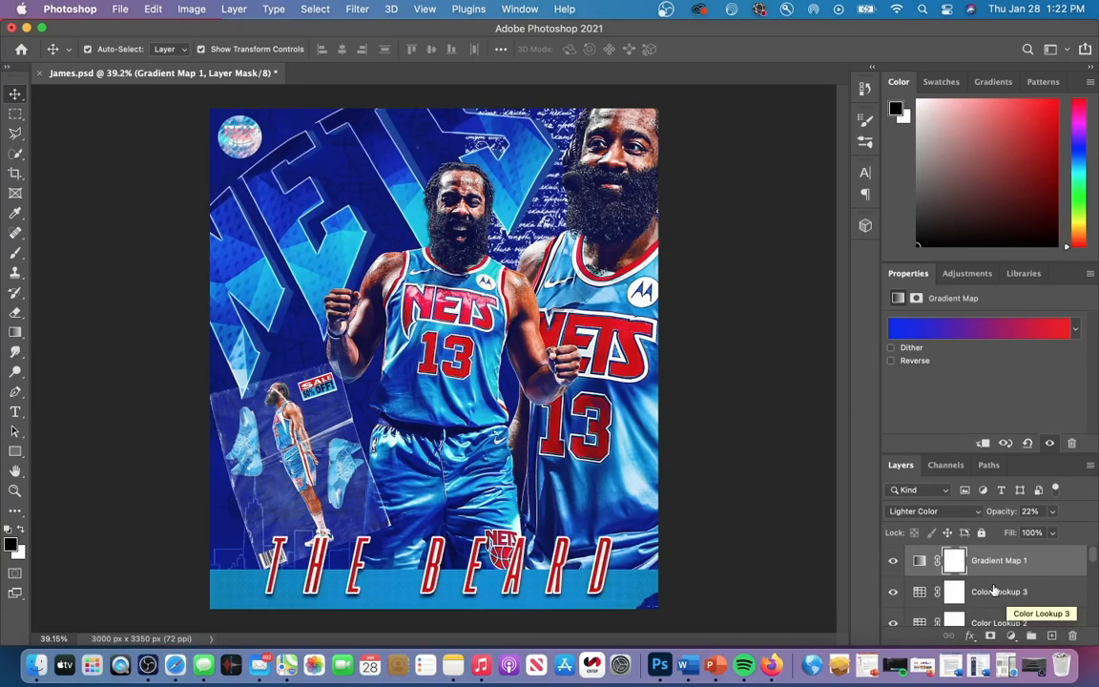
Add a second, black-to-white Gradient Map adjustment layer, blended with Soft Light at 24% opacity.
{"action": "scroll", "coordinate": [660, 433], "scroll_direction": "down", "scroll_amount": 3}
{"action": "left_click", "coordinate": [1010, 635]}
{"action": "left_click", "coordinate": [1011, 586]}
{"action": "left_click", "coordinate": [952, 511]}
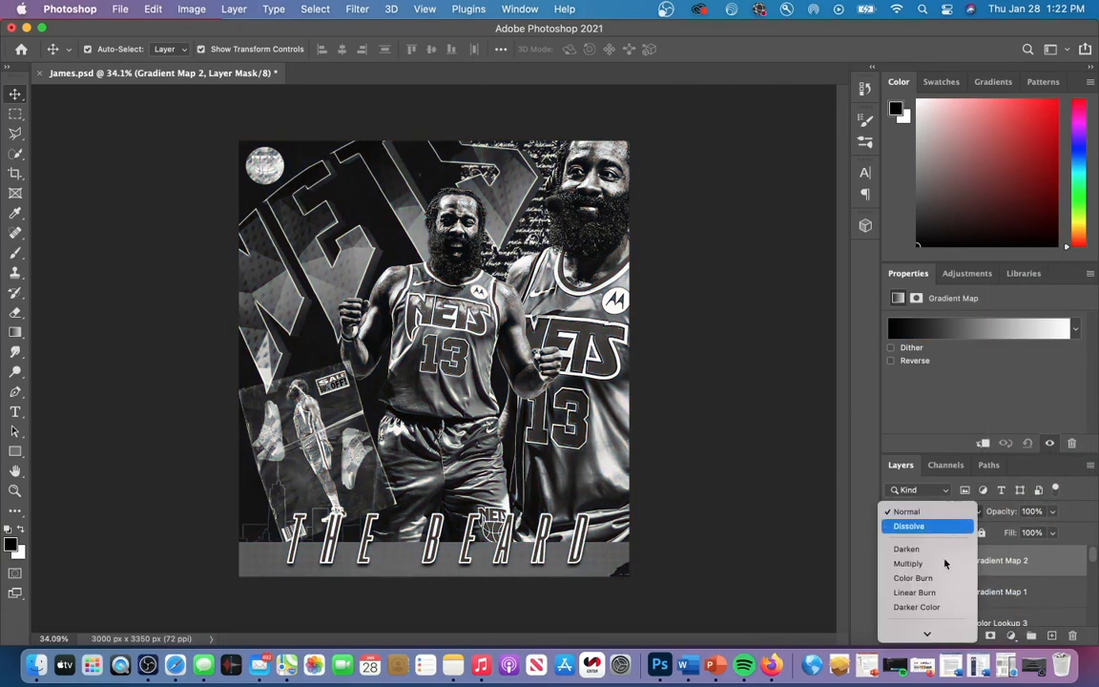
{"action": "left_click", "coordinate": [907, 580]}
{"action": "left_click_drag", "start_coordinate": [1053, 511], "coordinate": [996, 532]}
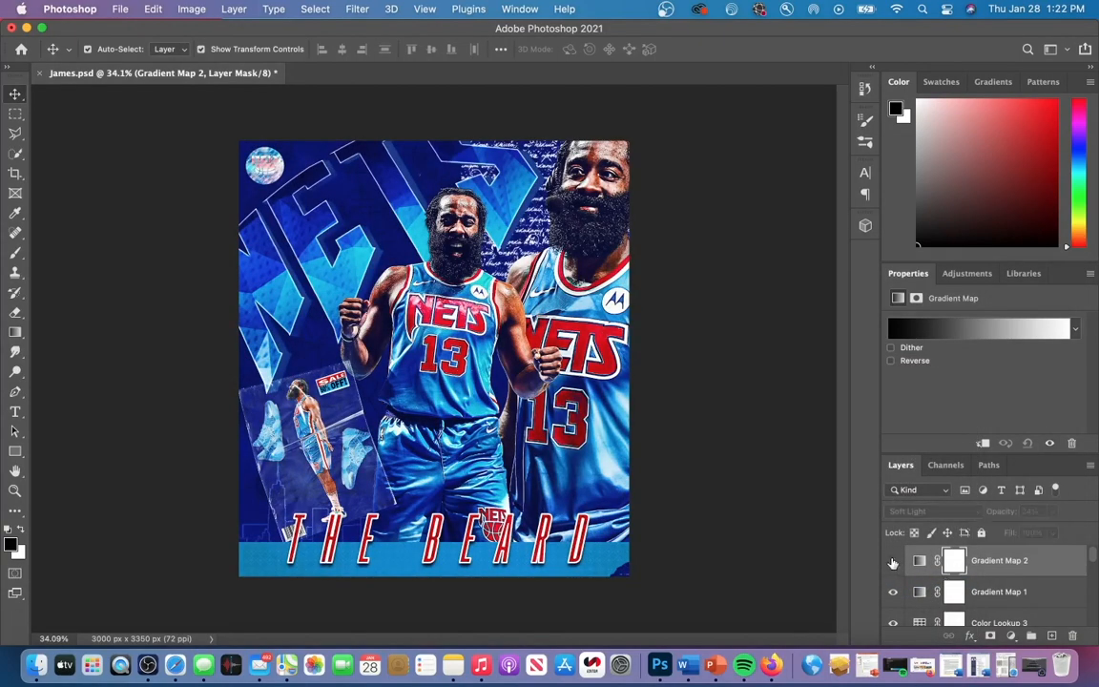
{"action": "scroll", "coordinate": [569, 417], "scroll_direction": "down", "scroll_amount": 2}
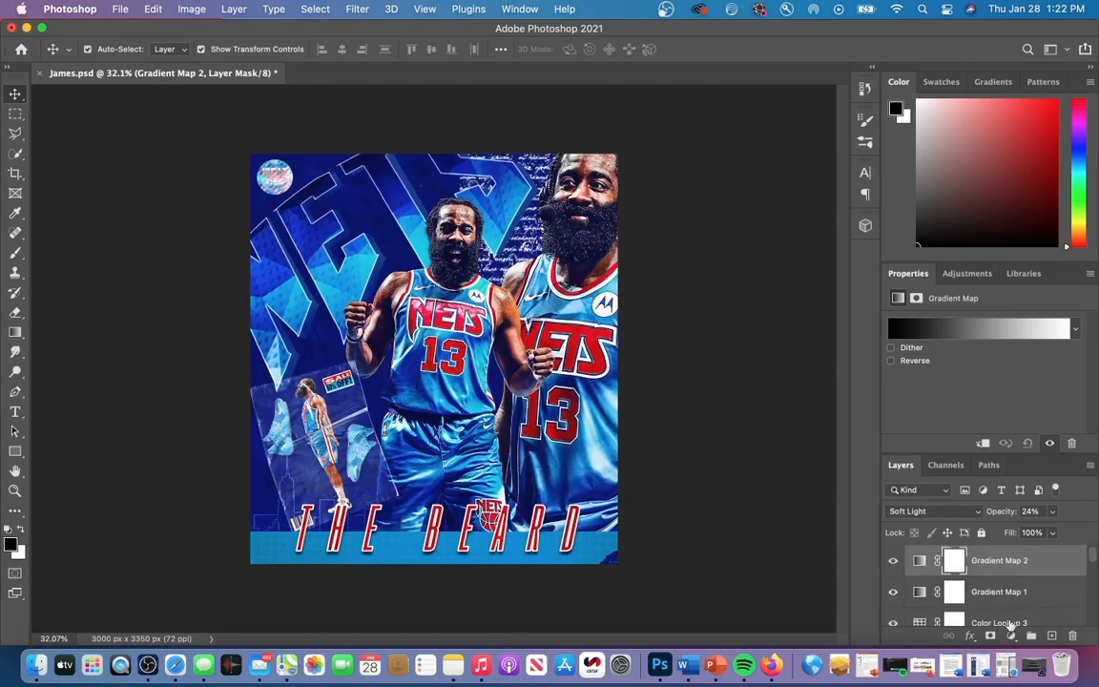
Add a Vibrance adjustment layer with vibrance set to +66.
{"action": "left_click", "coordinate": [1012, 635]}
{"action": "left_click", "coordinate": [1013, 419]}
{"action": "left_click_drag", "start_coordinate": [996, 341], "coordinate": [1045, 337]}
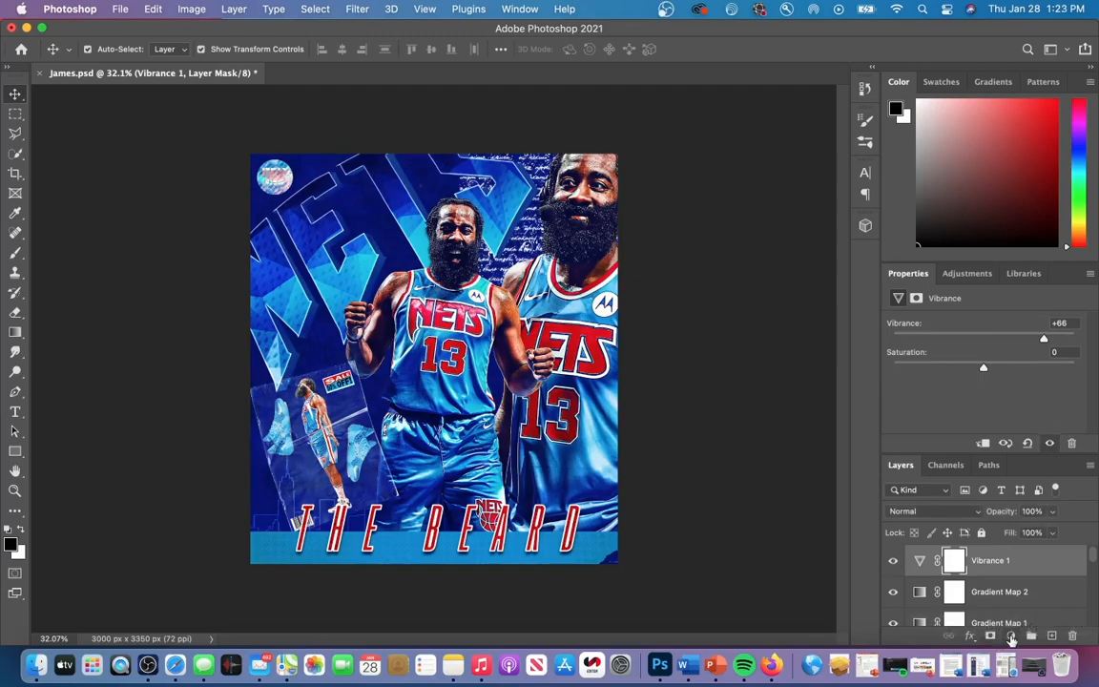
Add a Curves adjustment layer and shape the RGB curve with one point in its upper part.
{"action": "left_click", "coordinate": [1012, 635]}
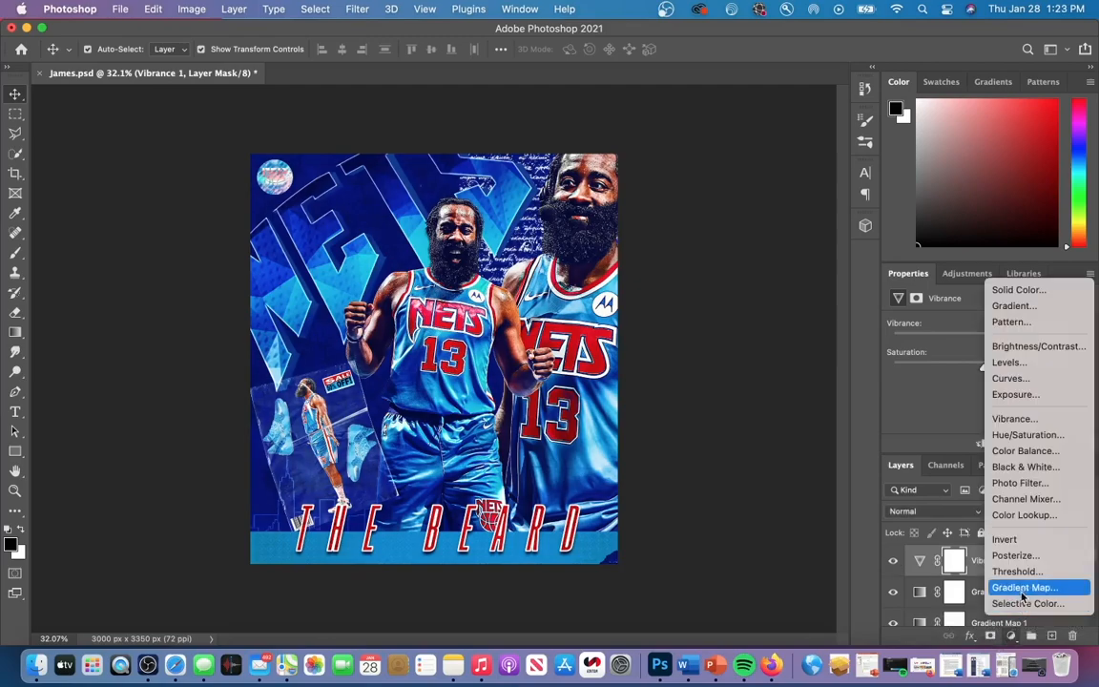
{"action": "left_click", "coordinate": [1026, 378]}
{"action": "left_click", "coordinate": [1026, 405]}
{"action": "mouse_move", "coordinate": [1022, 396]}
{"action": "left_mouse_down"}
{"action": "mouse_move", "coordinate": [1032, 412]}
{"action": "mouse_move", "coordinate": [1027, 395]}
{"action": "left_mouse_up"}
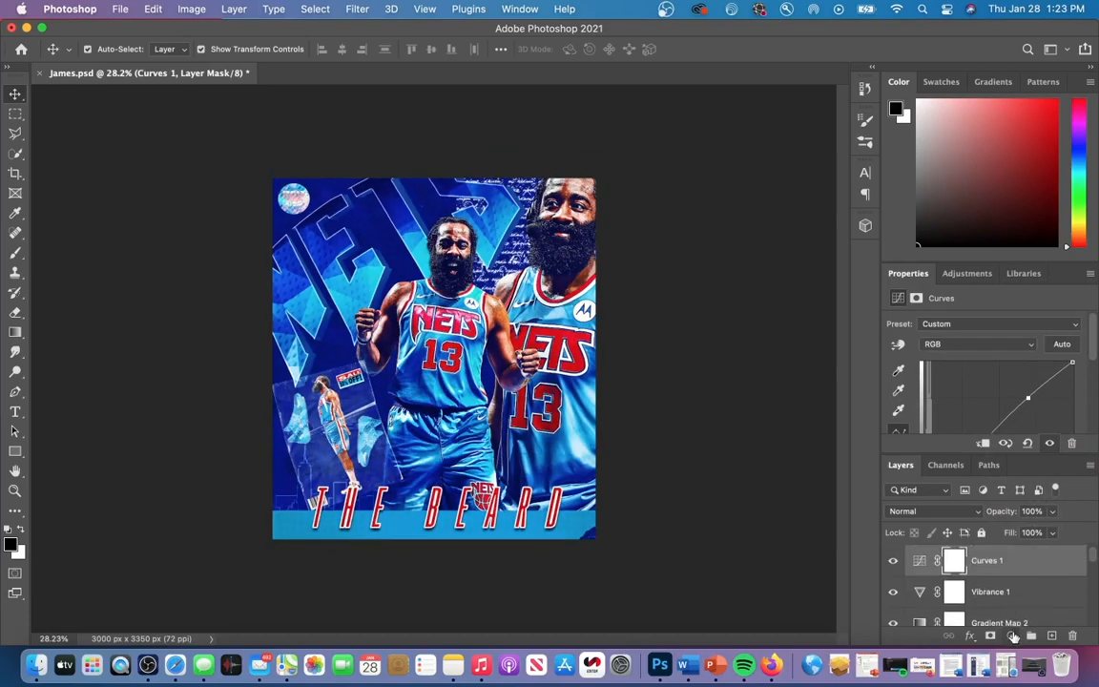
Add a Photo Filter adjustment layer and set its filter color to the light blue 00acec.
{"action": "left_click", "coordinate": [1012, 635]}
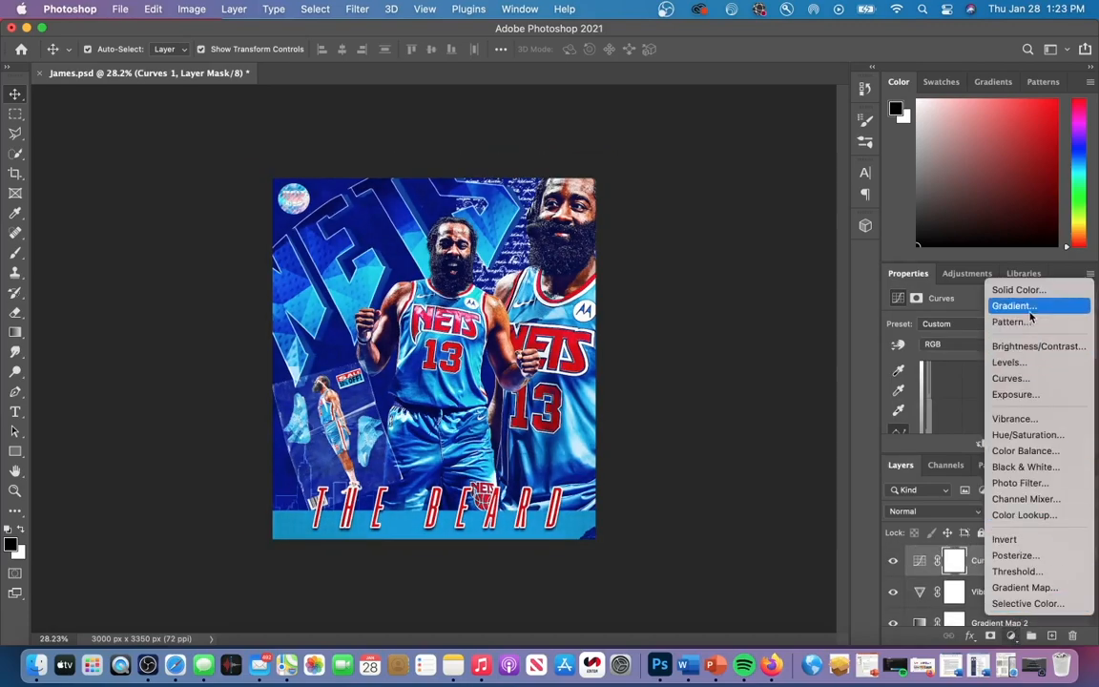
{"action": "left_click", "coordinate": [1019, 483]}
{"action": "left_click", "coordinate": [939, 346]}
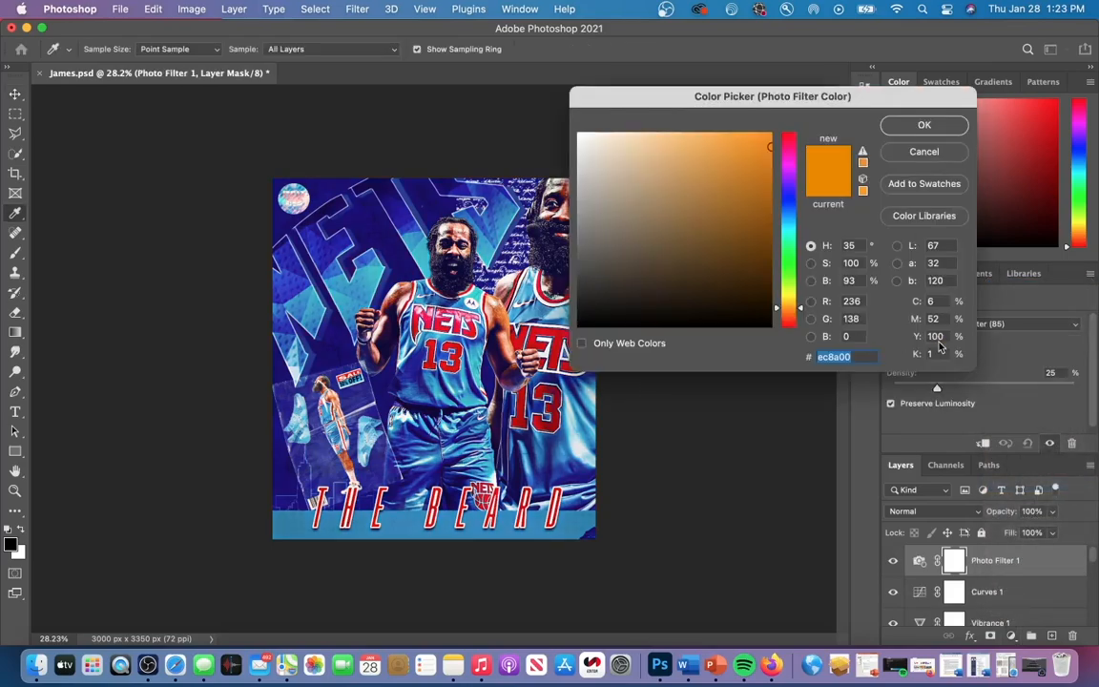
{"action": "left_click", "coordinate": [790, 209]}
{"action": "mouse_move", "coordinate": [791, 224]}
{"action": "left_mouse_down"}
{"action": "mouse_move", "coordinate": [792, 212]}
{"action": "mouse_move", "coordinate": [791, 221]}
{"action": "left_mouse_up"}
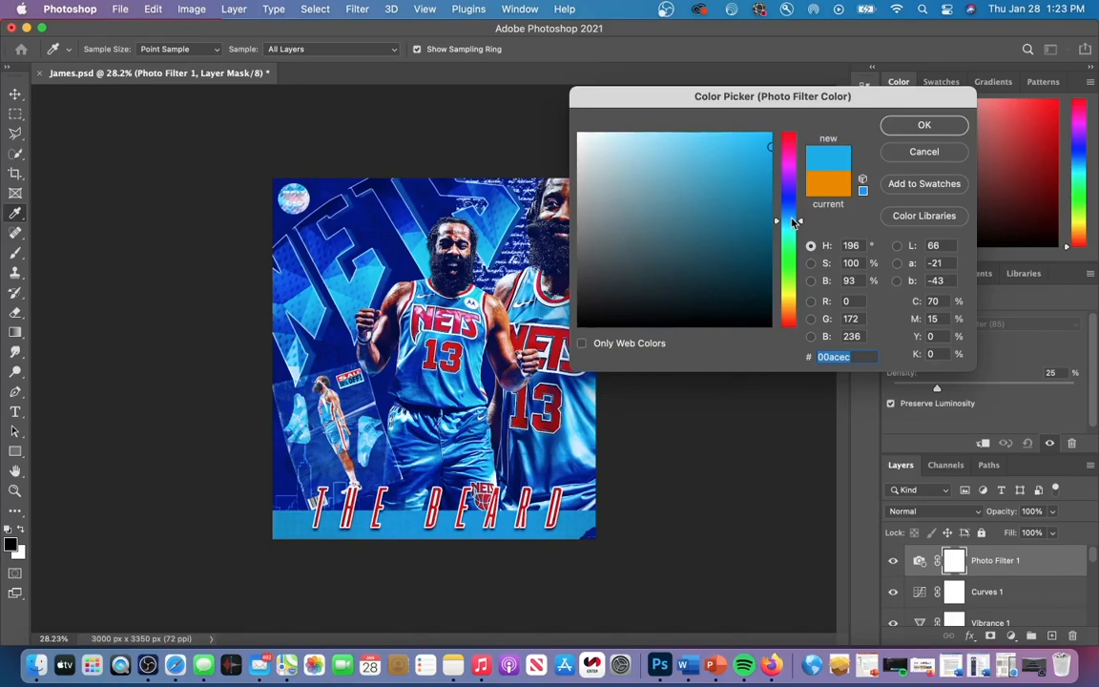
{"action": "left_click", "coordinate": [946, 124]}
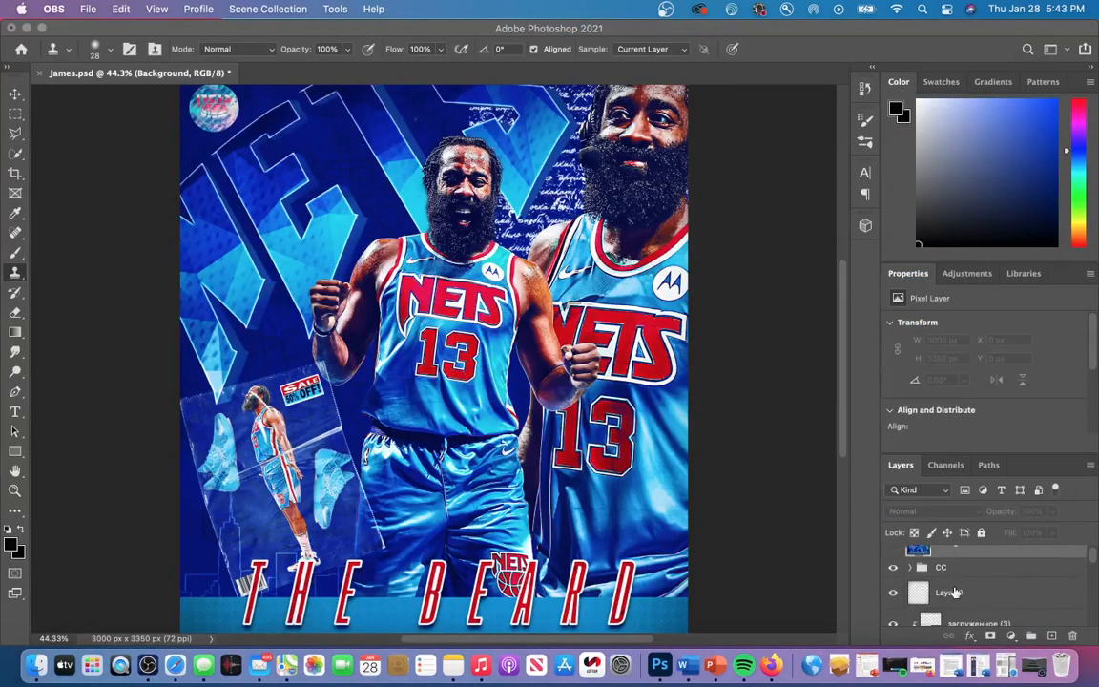
Compare the poster with and without the color grading by toggling the visibility of the CC group, leaving the group shown.
{"action": "scroll", "coordinate": [953, 592], "scroll_direction": "down", "scroll_amount": 1}
{"action": "left_click", "coordinate": [895, 562]}
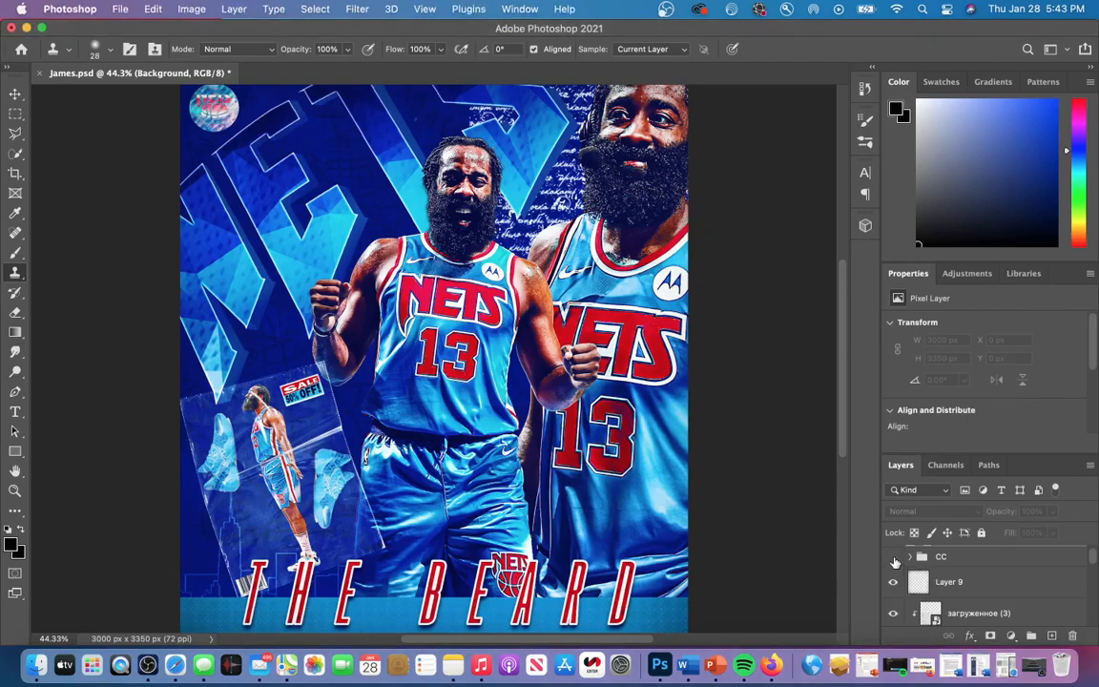
{"action": "left_click", "coordinate": [895, 563]}
{"action": "left_click", "coordinate": [894, 557]}
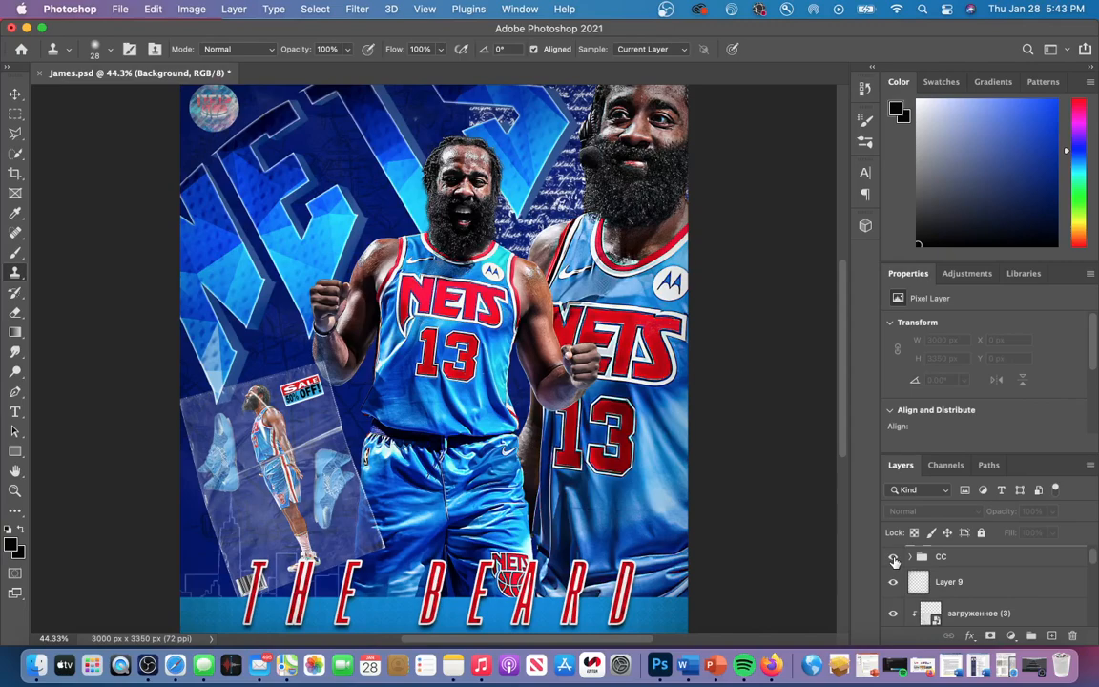
{"action": "left_click", "coordinate": [894, 558]}
{"action": "left_click", "coordinate": [893, 559]}
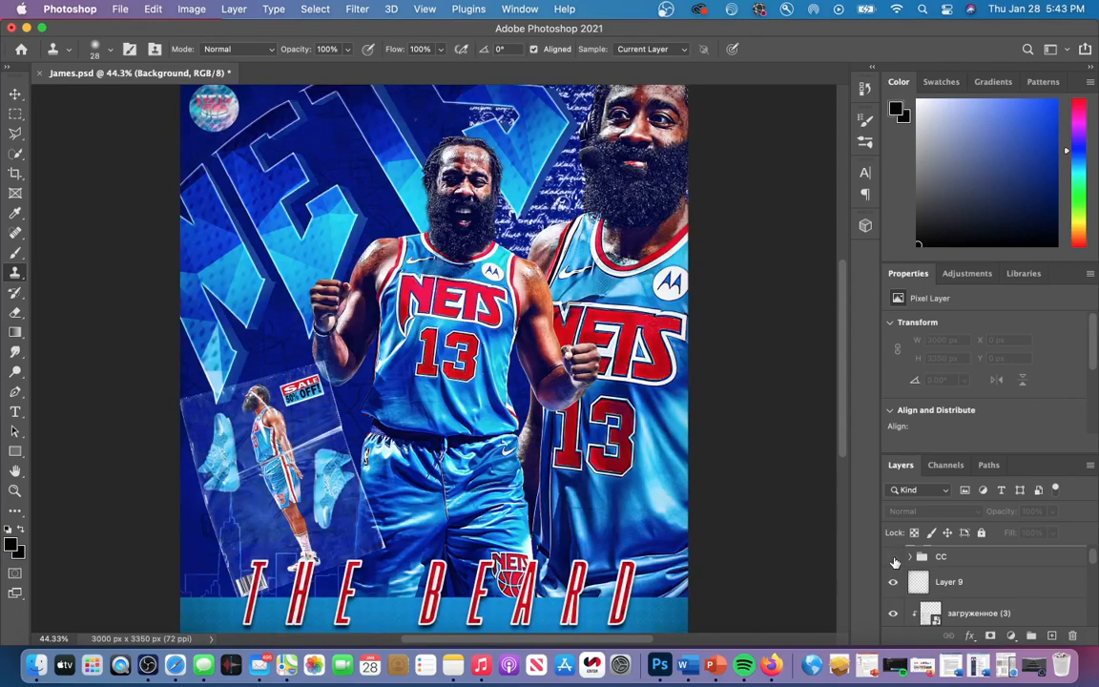
{"action": "left_click", "coordinate": [893, 559]}
{"action": "left_click", "coordinate": [894, 559]}
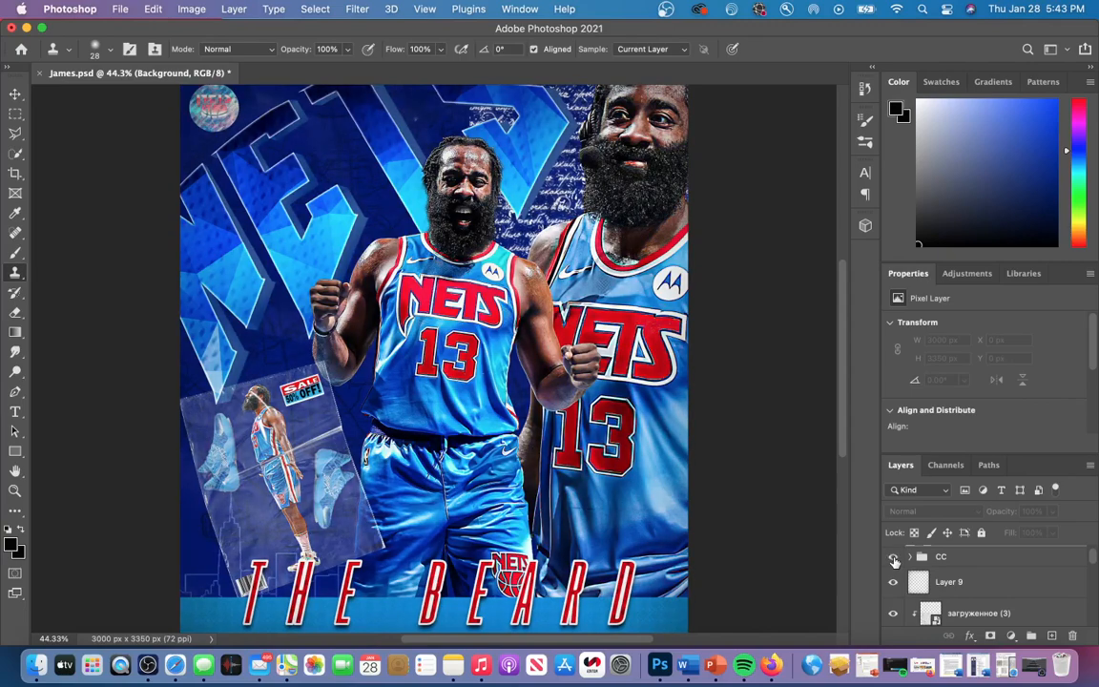
{"action": "left_click", "coordinate": [894, 559]}
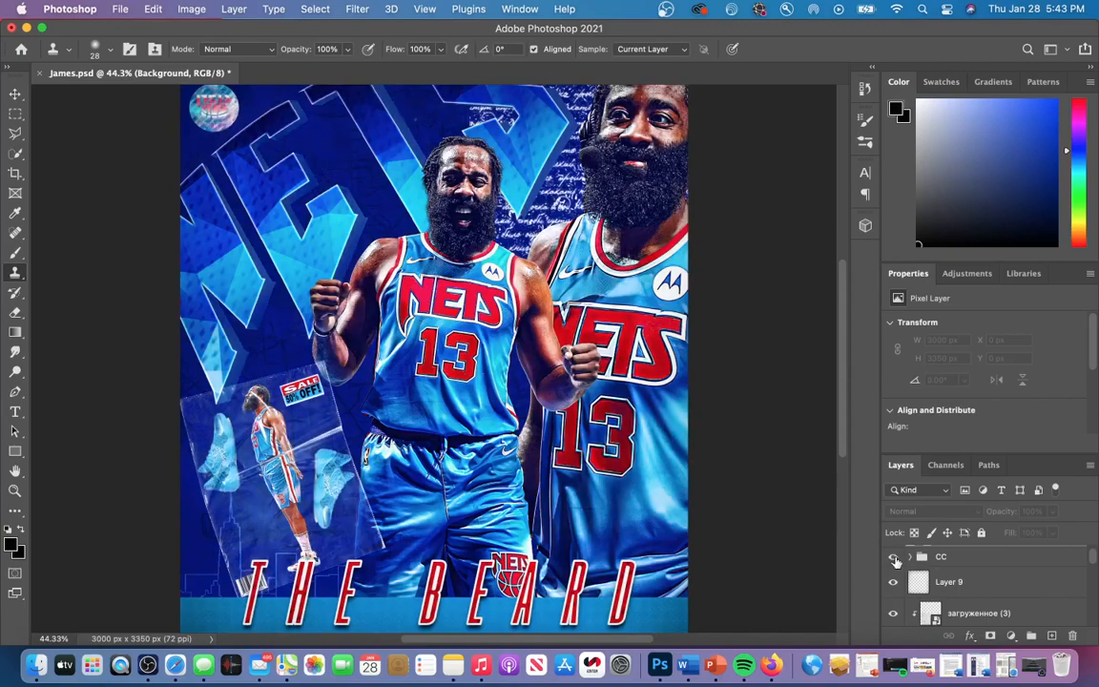
{"action": "scroll", "coordinate": [892, 561], "scroll_direction": "up", "scroll_amount": 1}
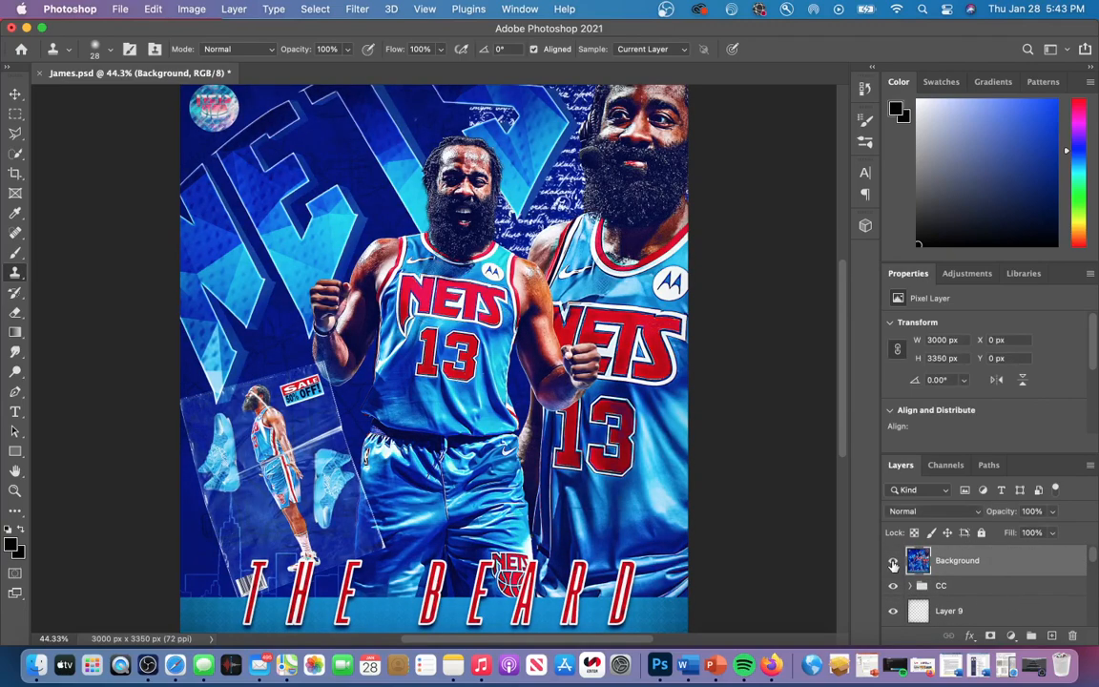